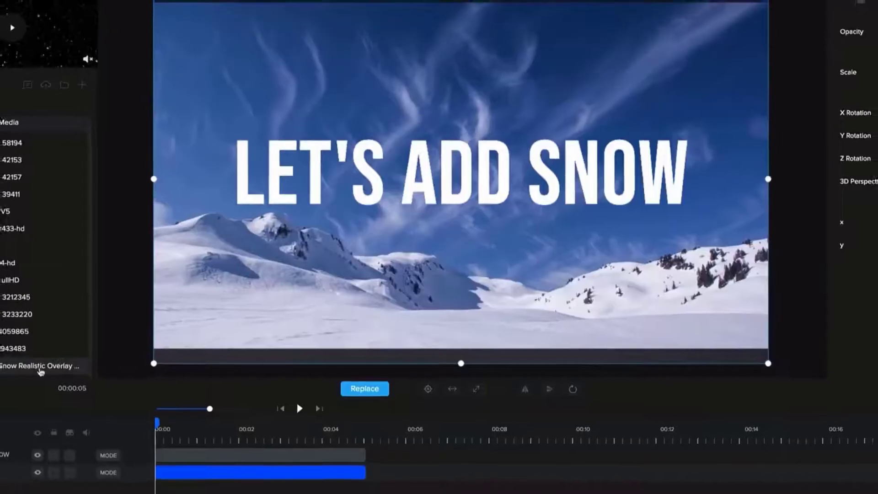
Add the falling snow overlay as a full-canvas track with Screen blending over the mountains.
{"action": "left_click_drag", "start_coordinate": [40, 371], "coordinate": [238, 455]}
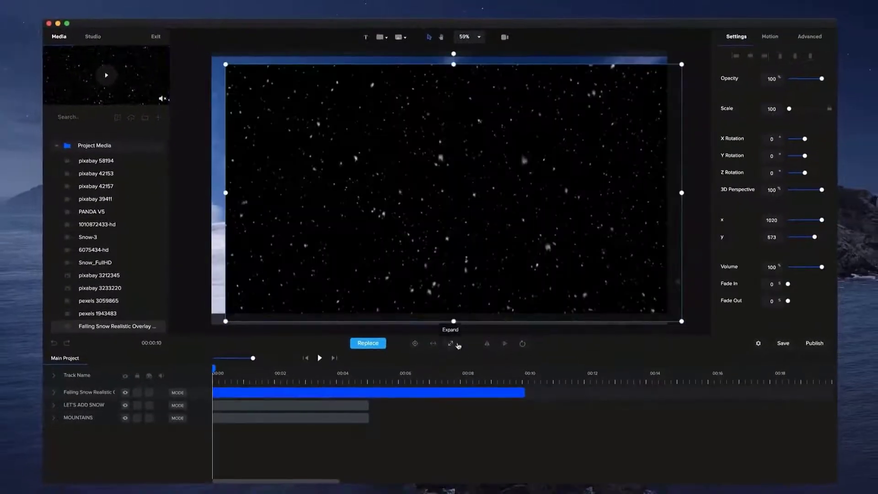
{"action": "left_click", "coordinate": [457, 344]}
{"action": "left_click", "coordinate": [178, 392]}
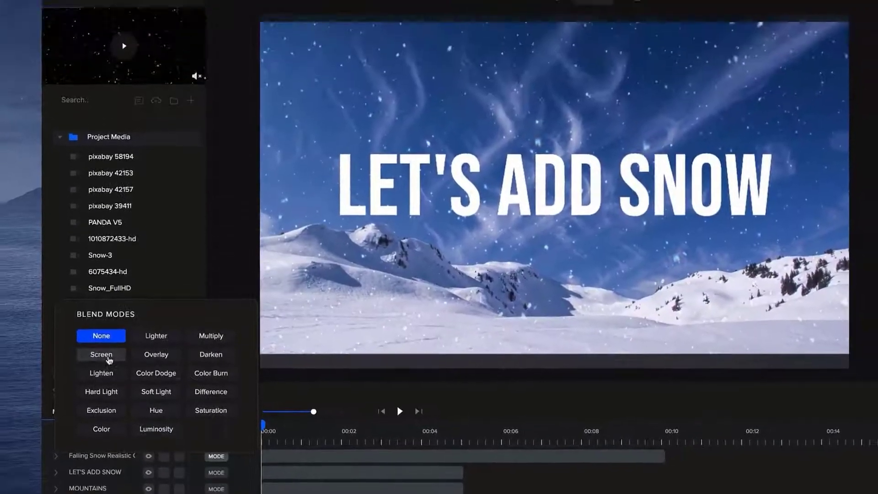
{"action": "left_click", "coordinate": [108, 357]}
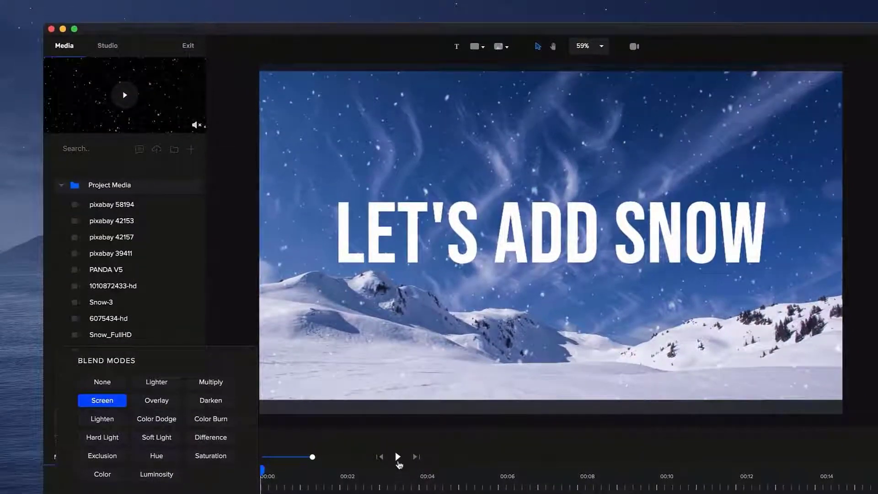
{"action": "left_click", "coordinate": [398, 457]}
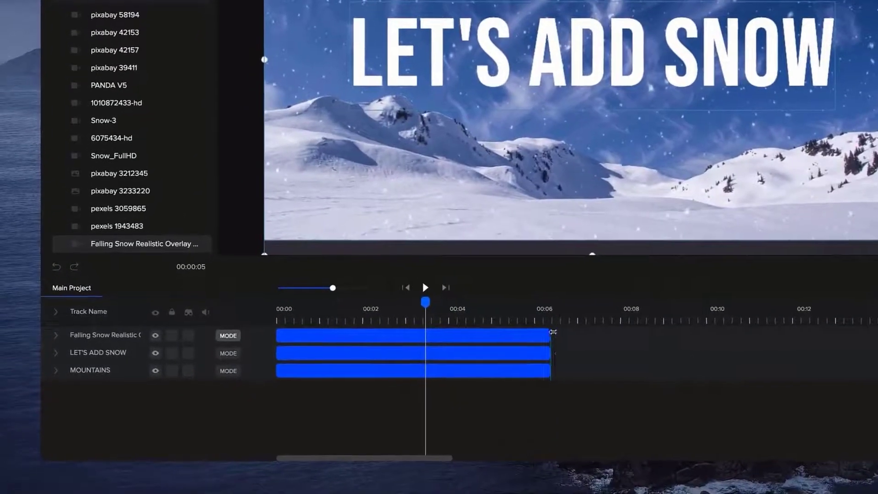
Trim the clips to about 00:06, set edge fading to 4, and make the canvas 1080×1080.
{"action": "mouse_move", "coordinate": [553, 332]}
{"action": "left_mouse_down"}
{"action": "mouse_move", "coordinate": [461, 336]}
{"action": "mouse_move", "coordinate": [548, 335]}
{"action": "left_mouse_up"}
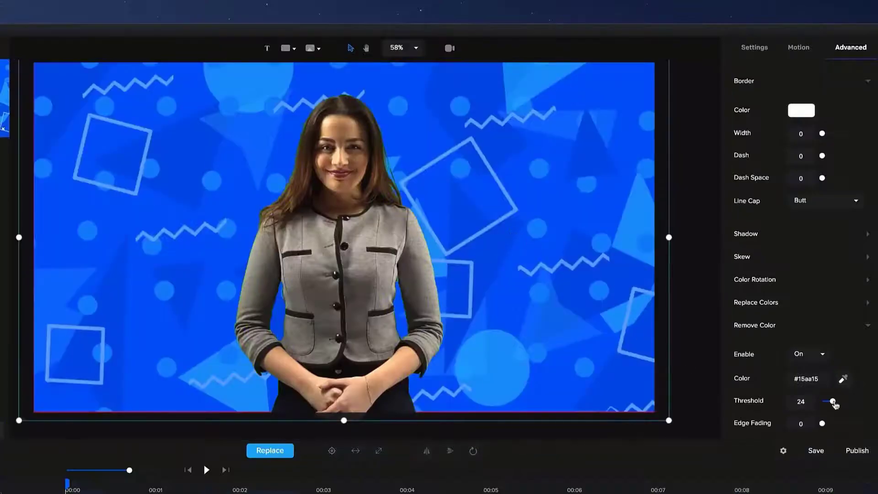
{"action": "left_click_drag", "start_coordinate": [823, 423], "coordinate": [833, 424]}
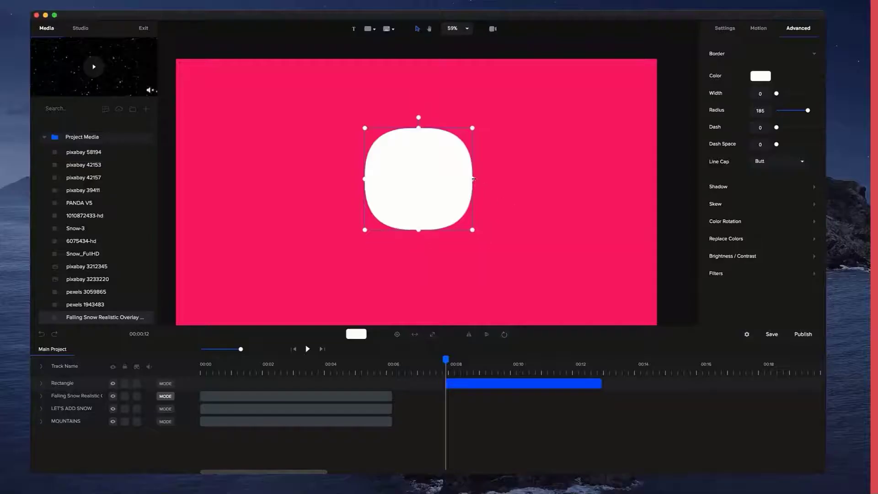
{"action": "left_click_drag", "start_coordinate": [484, 132], "coordinate": [484, 181]}
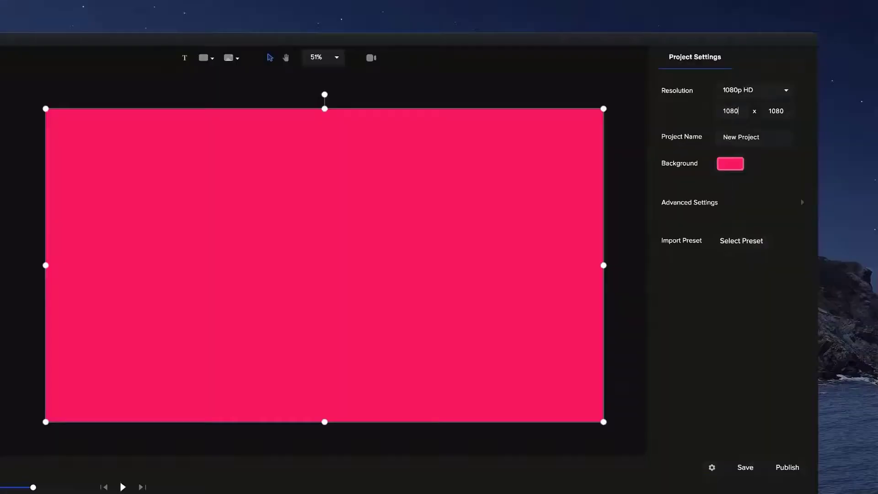
{"action": "key", "text": "Return"}
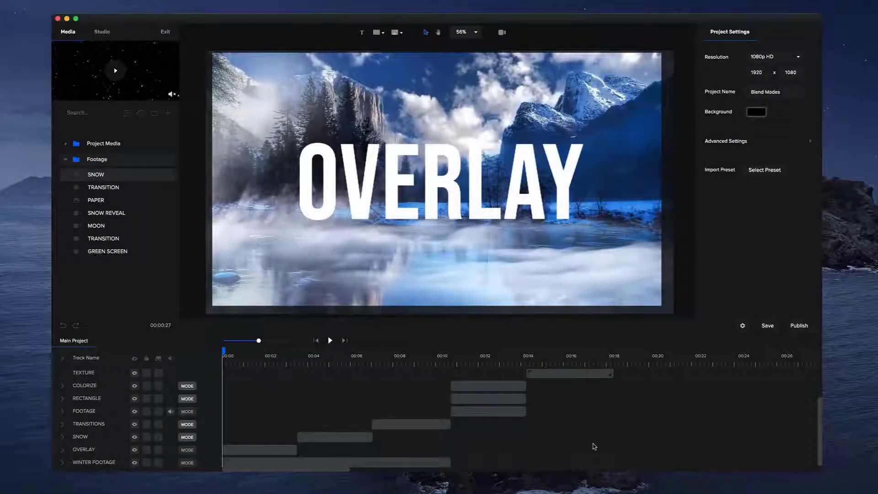
Set the OVERLAY title track's blend mode to Overlay so it merges with the winter footage.
{"action": "scroll", "coordinate": [594, 446], "scroll_direction": "up", "scroll_amount": 3}
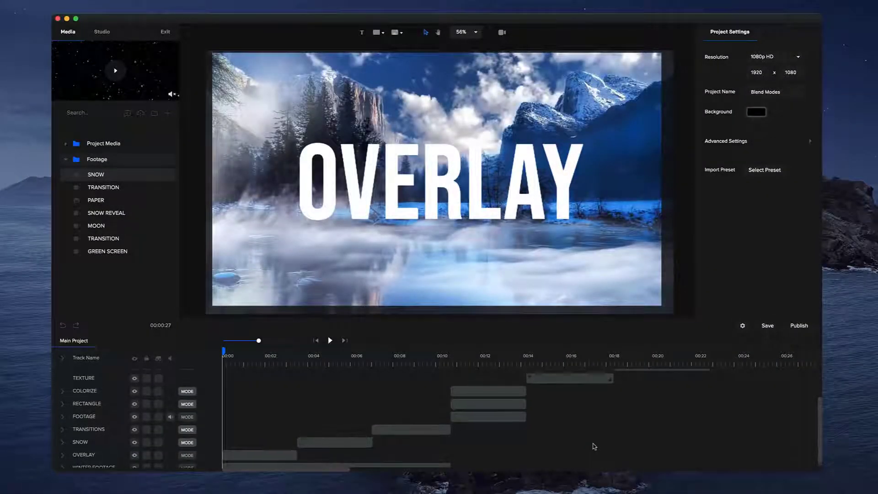
{"action": "scroll", "coordinate": [596, 448], "scroll_direction": "down", "scroll_amount": 3}
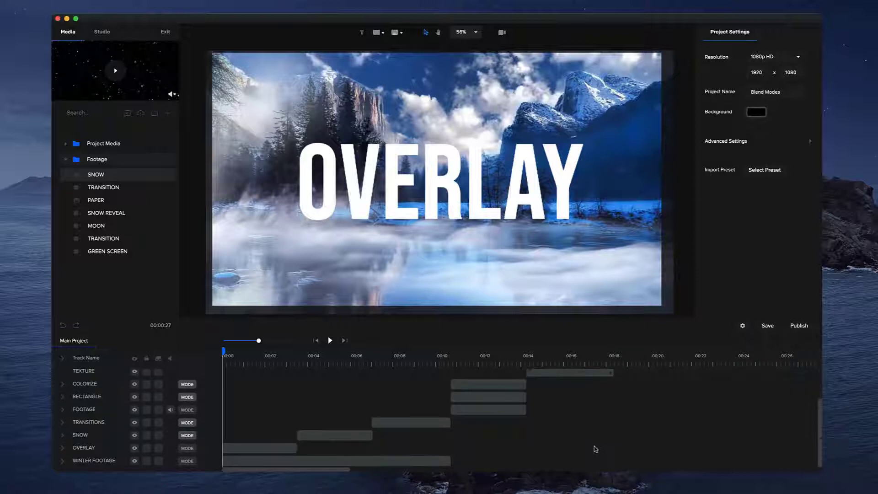
{"action": "left_click", "coordinate": [427, 217]}
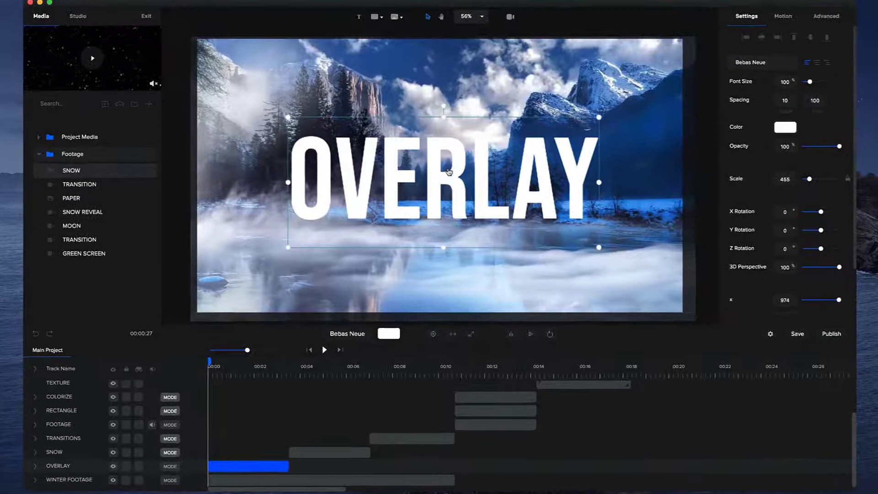
{"action": "left_click", "coordinate": [618, 195]}
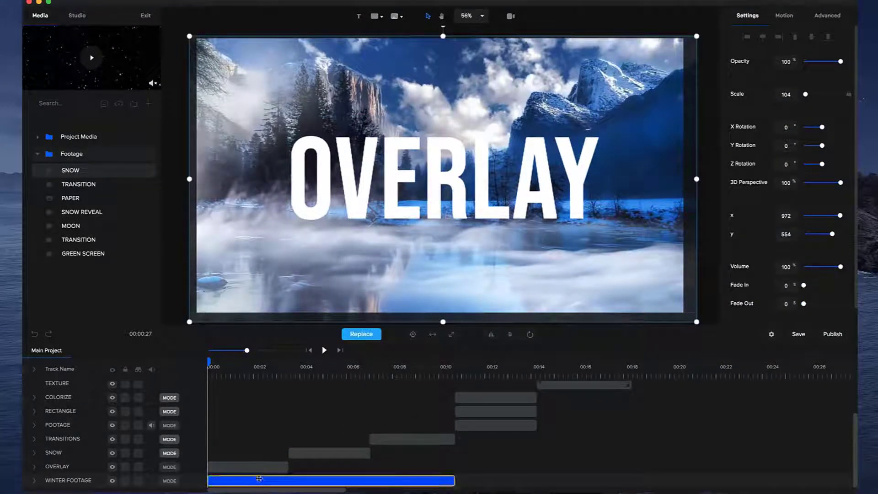
{"action": "left_click", "coordinate": [254, 467]}
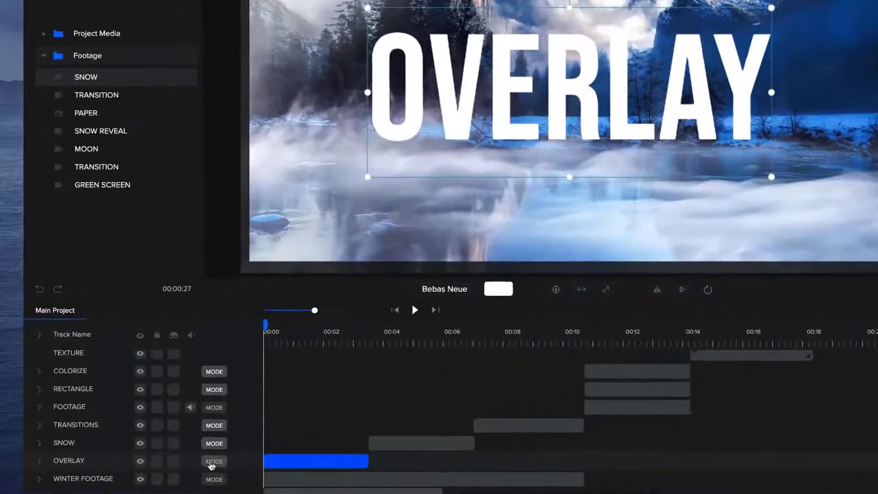
{"action": "left_click", "coordinate": [170, 467]}
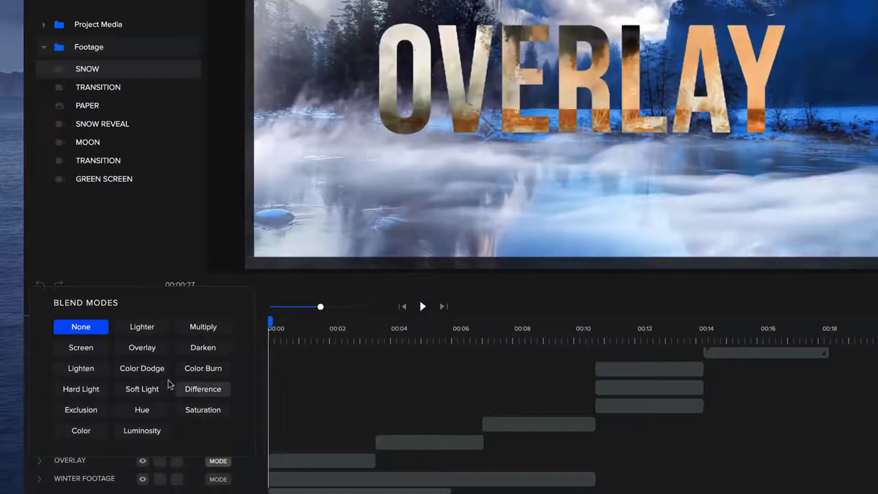
{"action": "left_click", "coordinate": [151, 349]}
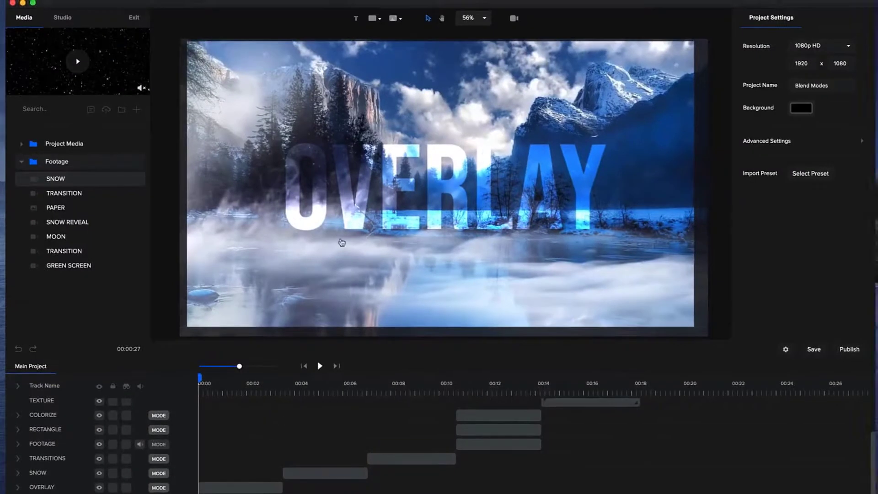
{"action": "left_click", "coordinate": [580, 168]}
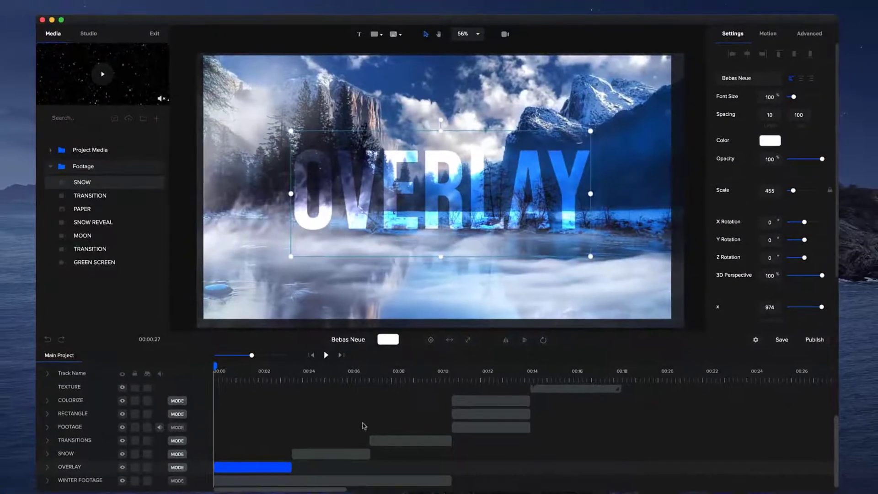
Give the OVERLAY title a white shadow with blur 100 at about 80% opacity.
{"action": "key", "text": "super+d"}
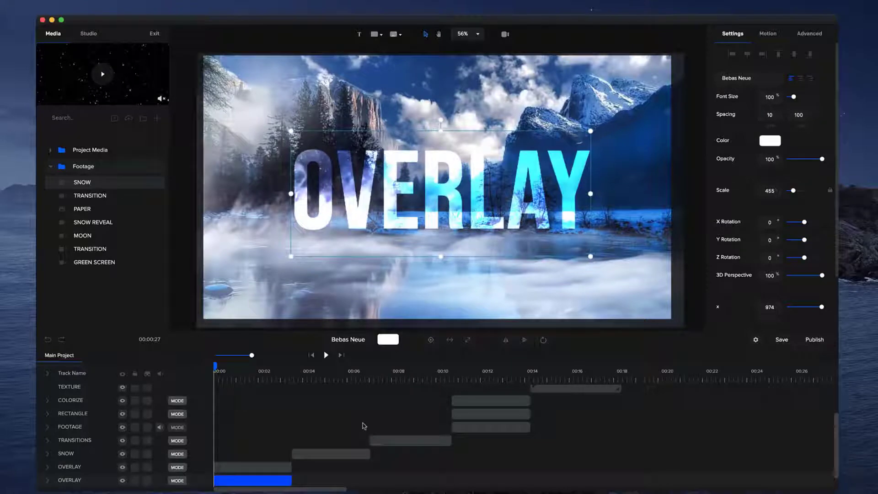
{"action": "key", "text": "super+z"}
{"action": "left_click", "coordinate": [477, 165]}
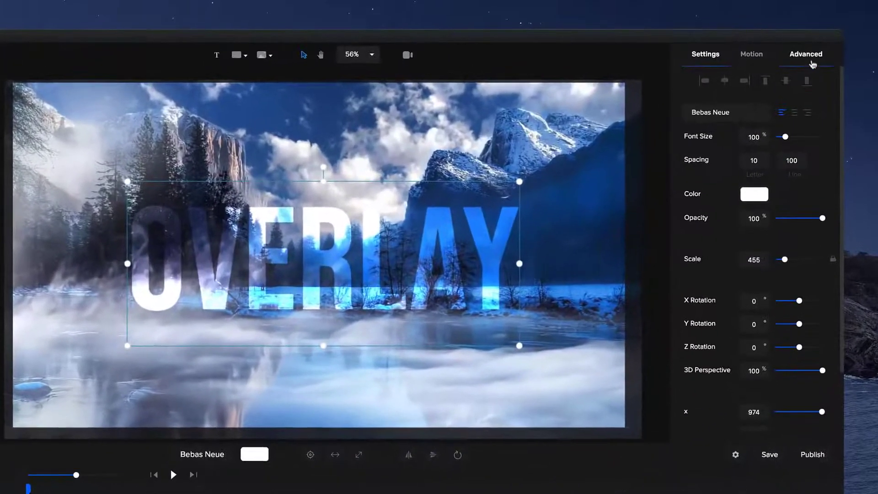
{"action": "left_click", "coordinate": [812, 39]}
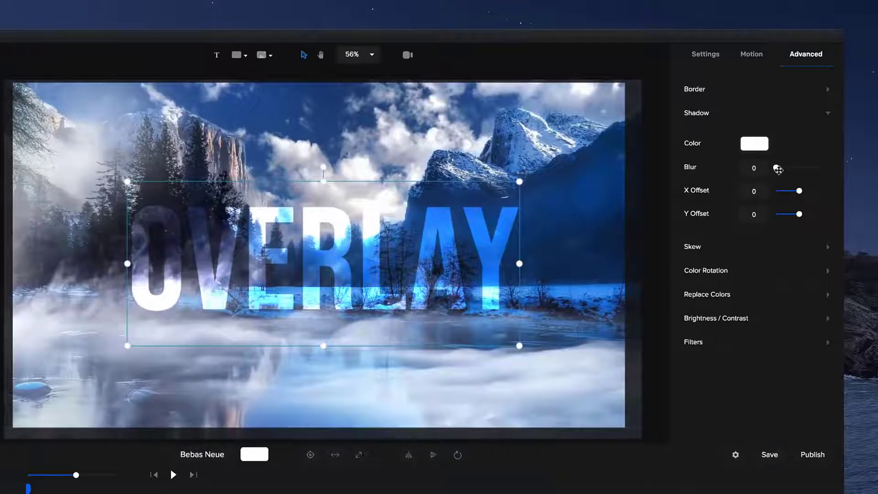
{"action": "left_click_drag", "start_coordinate": [778, 170], "coordinate": [827, 172]}
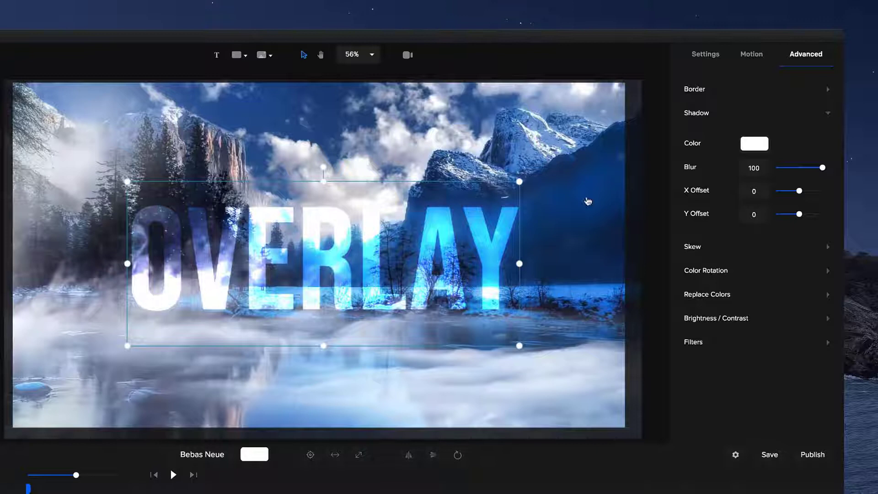
{"action": "left_click", "coordinate": [764, 151]}
{"action": "left_click_drag", "start_coordinate": [832, 187], "coordinate": [846, 173]}
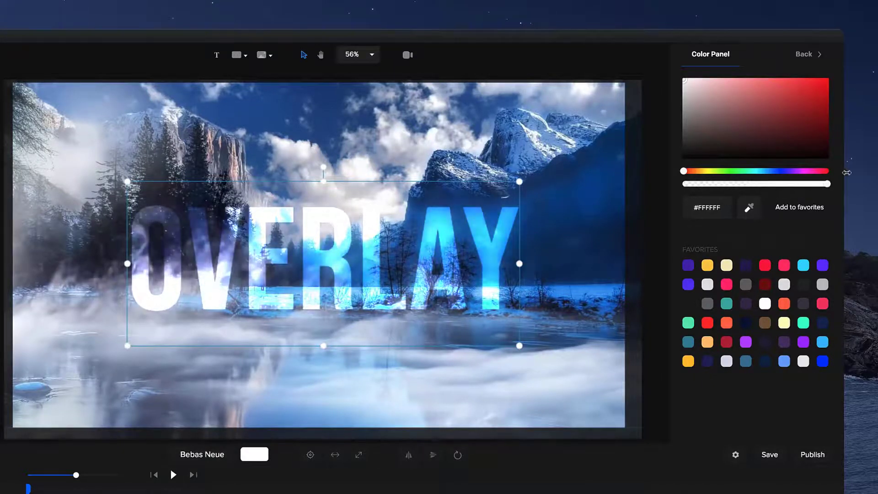
{"action": "left_click", "coordinate": [817, 57]}
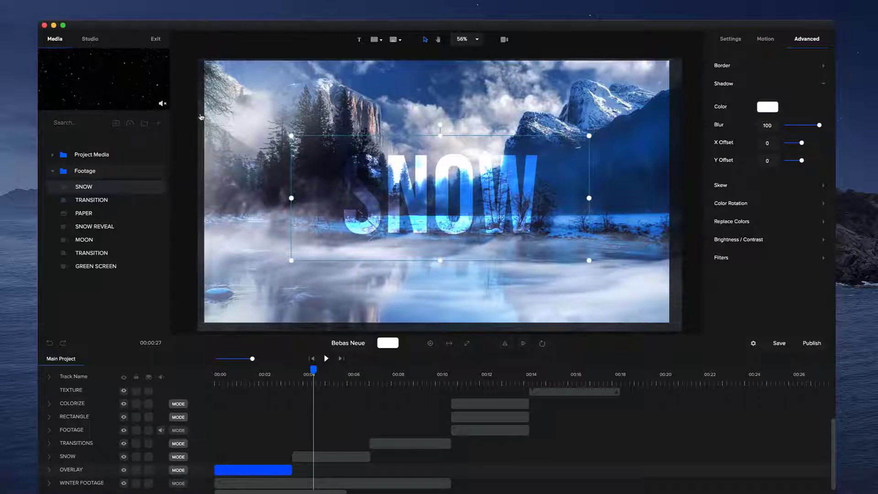
Add the SNOW footage filling the canvas, below TRANSITIONS, trimmed to end near 00:07.
{"action": "mouse_move", "coordinate": [121, 71]}
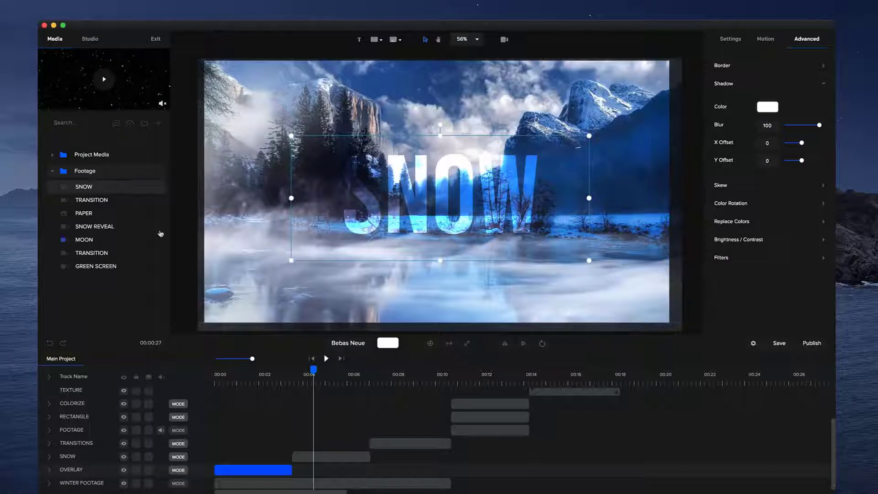
{"action": "left_click_drag", "start_coordinate": [102, 190], "coordinate": [306, 223]}
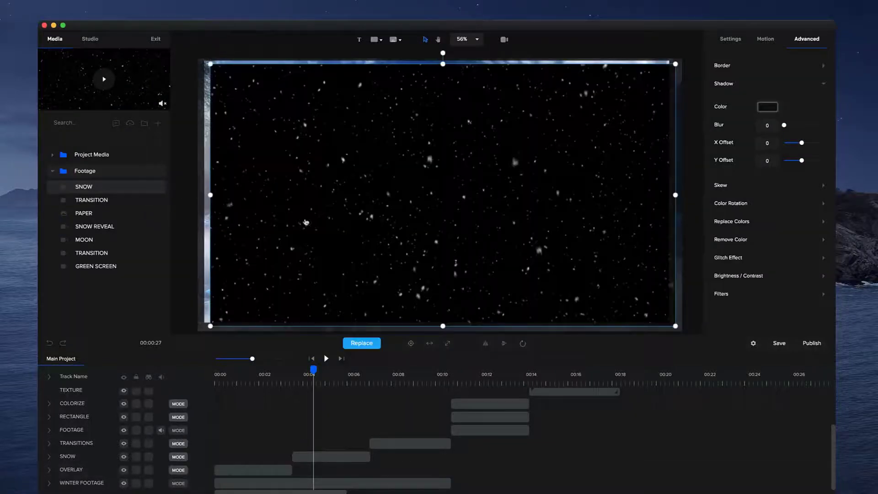
{"action": "left_click", "coordinate": [448, 343]}
{"action": "scroll", "coordinate": [323, 412], "scroll_direction": "up", "scroll_amount": 4}
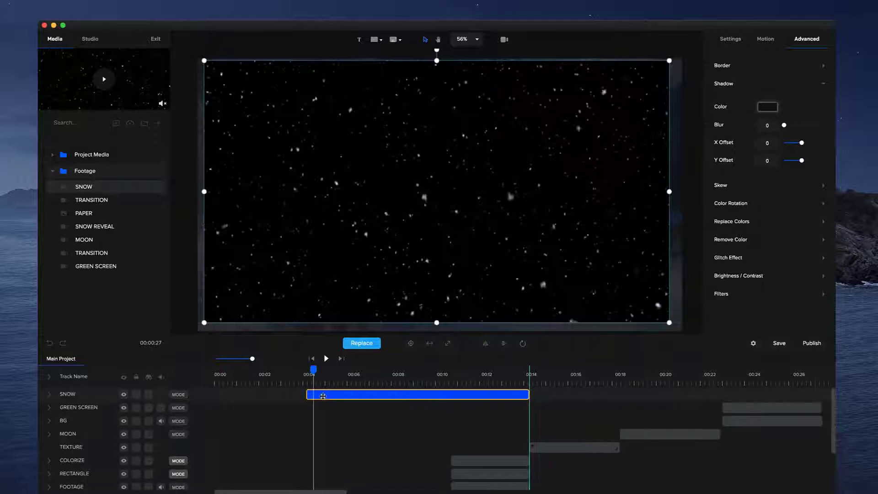
{"action": "left_click_drag", "start_coordinate": [322, 396], "coordinate": [309, 396]}
{"action": "left_click_drag", "start_coordinate": [81, 393], "coordinate": [95, 443]}
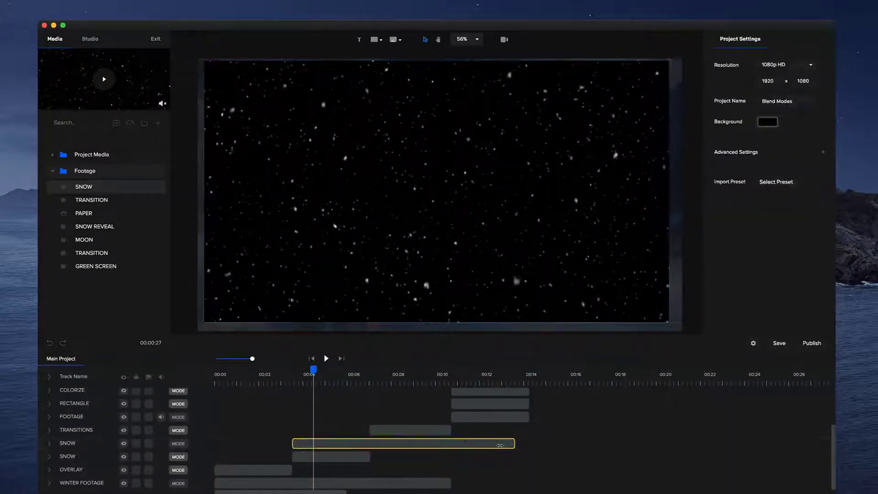
{"action": "left_click_drag", "start_coordinate": [500, 445], "coordinate": [369, 443]}
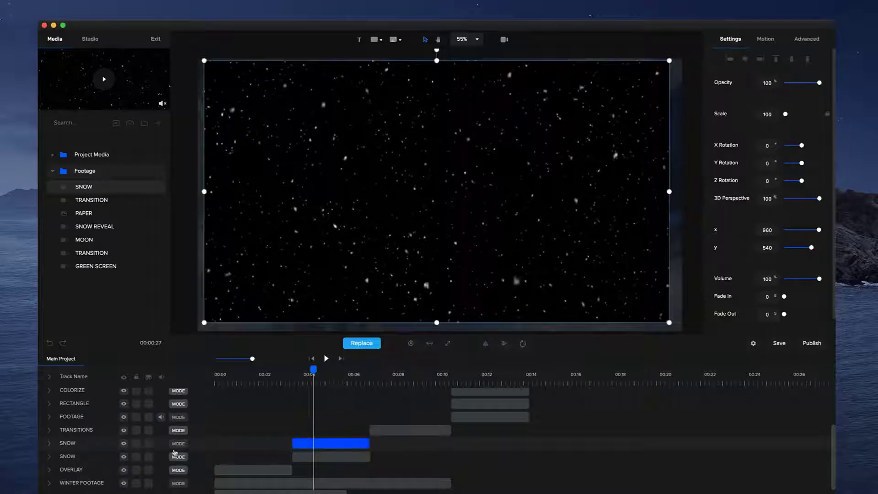
Set the SNOW track to Screen blending and preview the snowy SNOW title.
{"action": "left_click", "coordinate": [179, 444]}
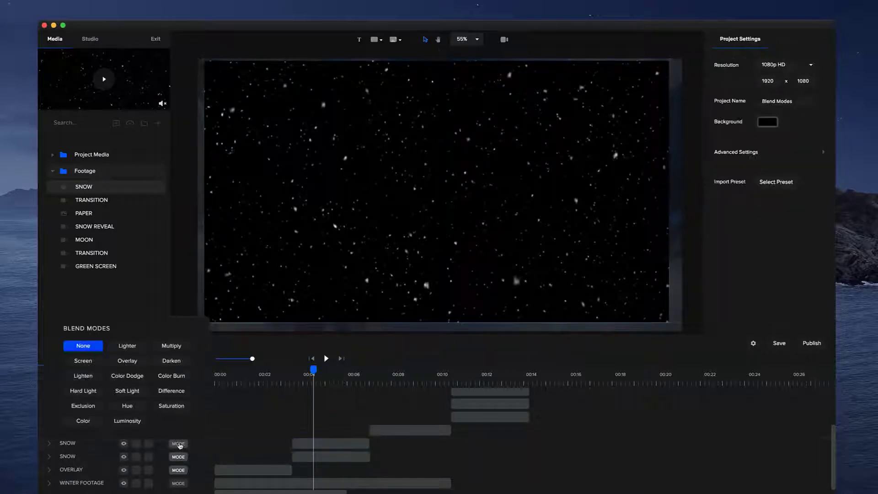
{"action": "left_click", "coordinate": [89, 361]}
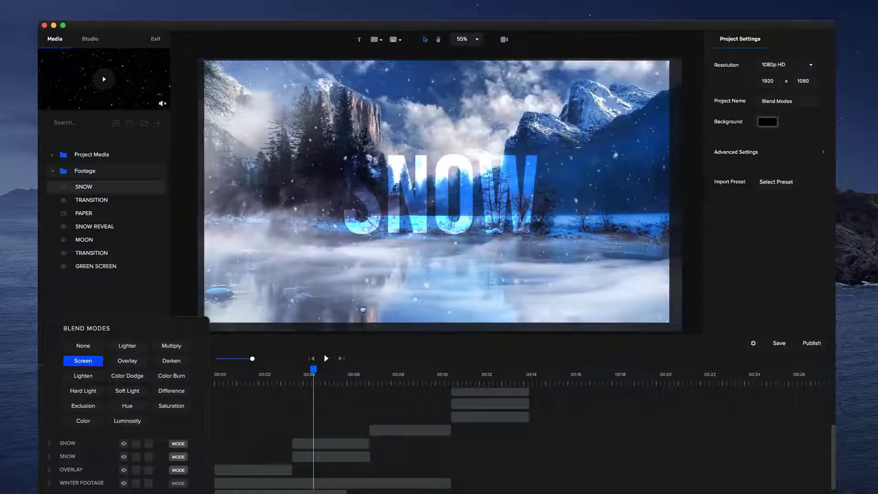
{"action": "left_click", "coordinate": [288, 373]}
{"action": "left_click", "coordinate": [326, 359]}
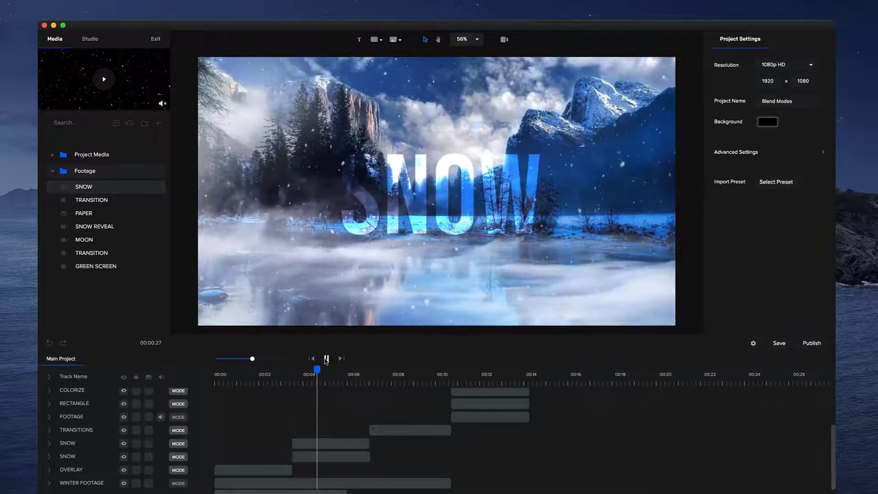
{"action": "left_click", "coordinate": [327, 358]}
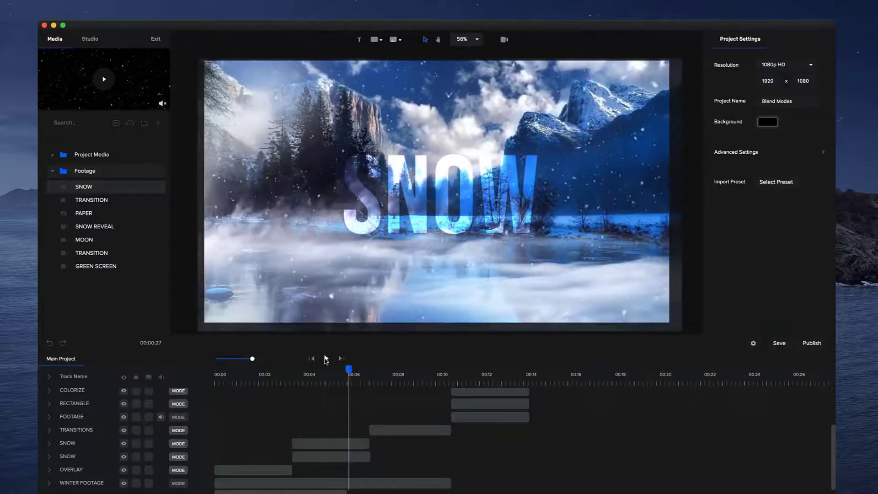
{"action": "left_click", "coordinate": [302, 444]}
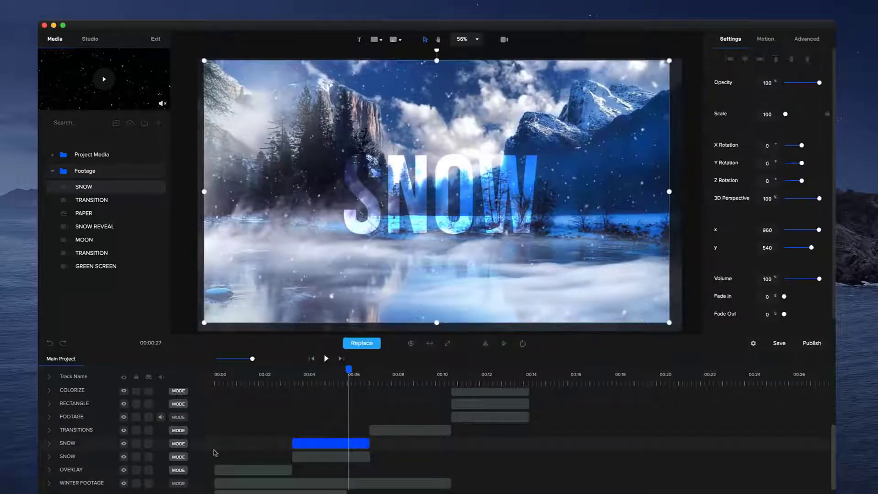
{"action": "left_click", "coordinate": [178, 444]}
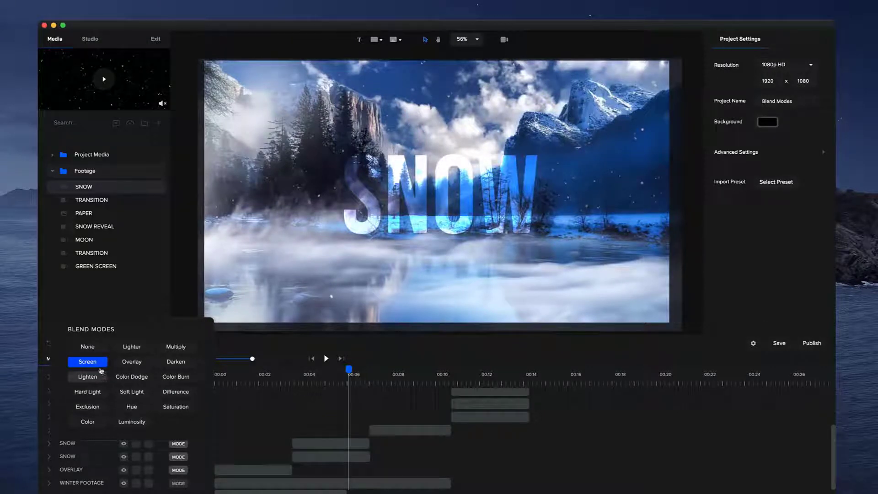
{"action": "left_click", "coordinate": [374, 378]}
Add the TRANSITION footage as a new layer and move its track below FOOTAGE.
{"action": "left_click", "coordinate": [411, 430]}
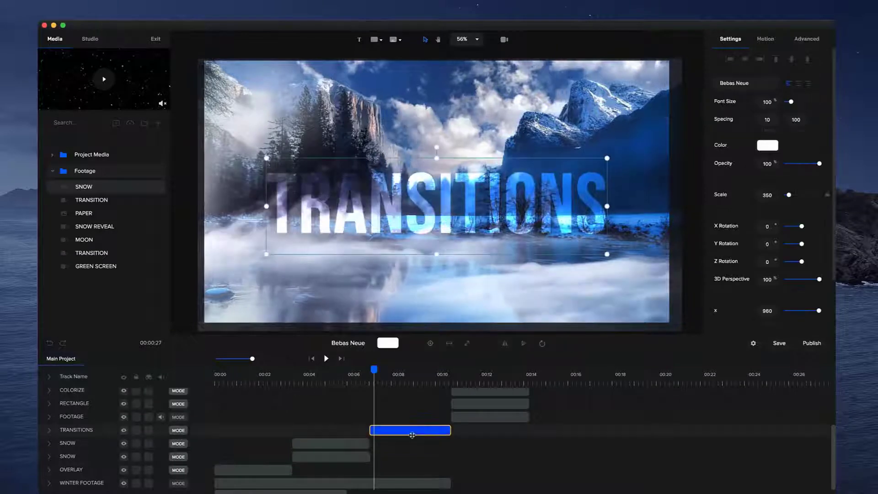
{"action": "left_click", "coordinate": [118, 200]}
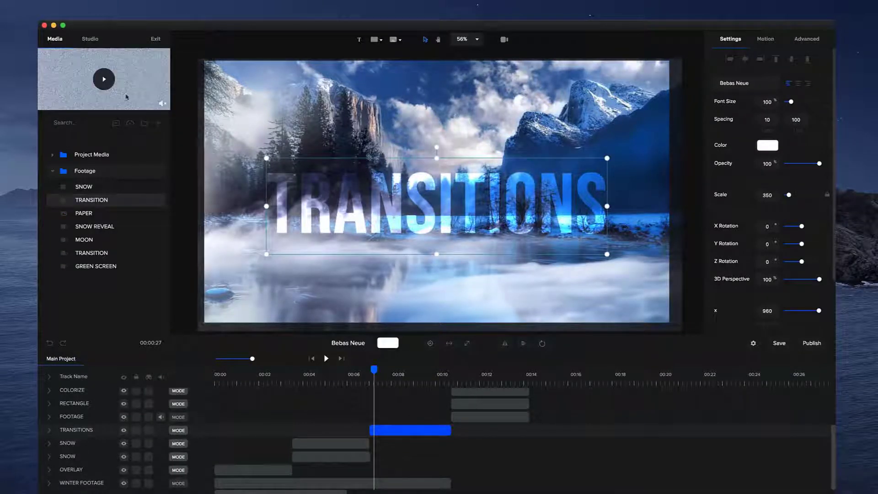
{"action": "left_click", "coordinate": [113, 88]}
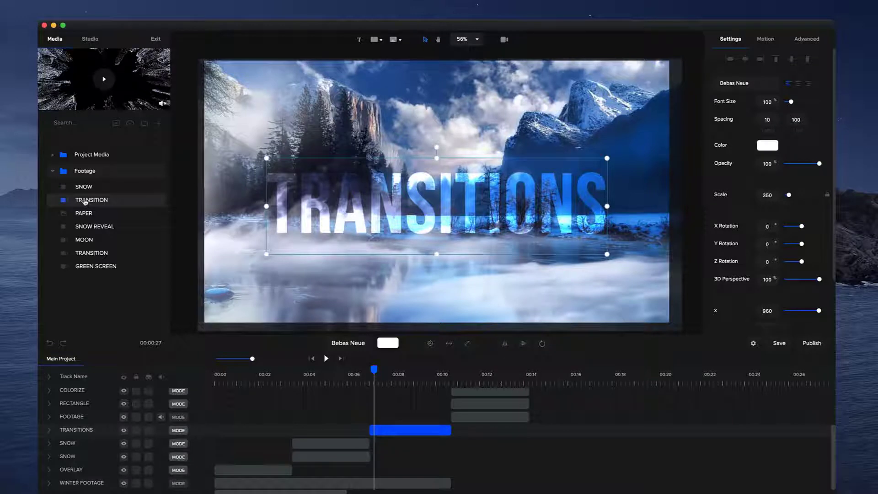
{"action": "left_click_drag", "start_coordinate": [85, 202], "coordinate": [440, 293]}
{"action": "scroll", "coordinate": [409, 407], "scroll_direction": "up", "scroll_amount": 5}
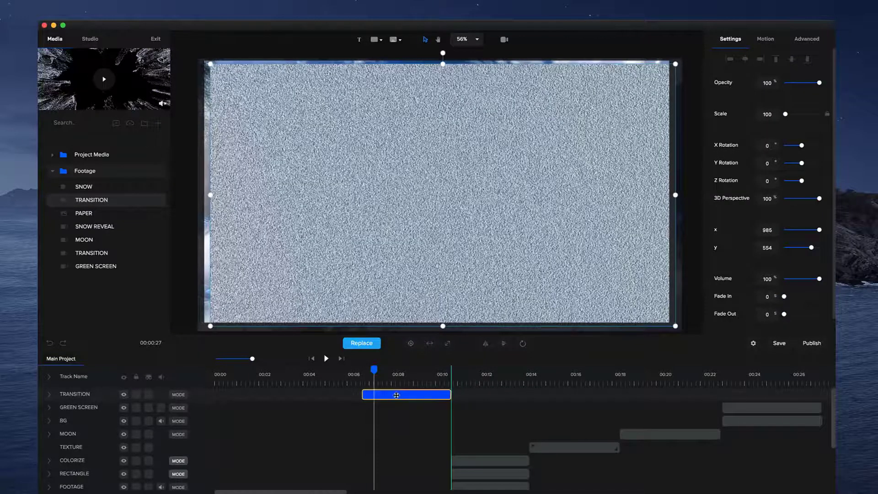
{"action": "left_click_drag", "start_coordinate": [98, 399], "coordinate": [412, 420]}
Centre the TRANSITION clip, set it to Screen blending, and play the result from 00:06.
{"action": "left_click", "coordinate": [415, 417]}
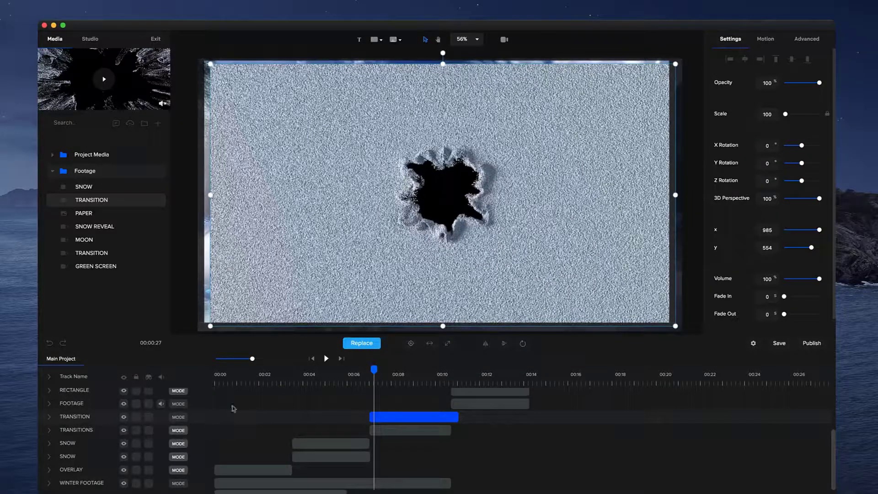
{"action": "left_click", "coordinate": [429, 344]}
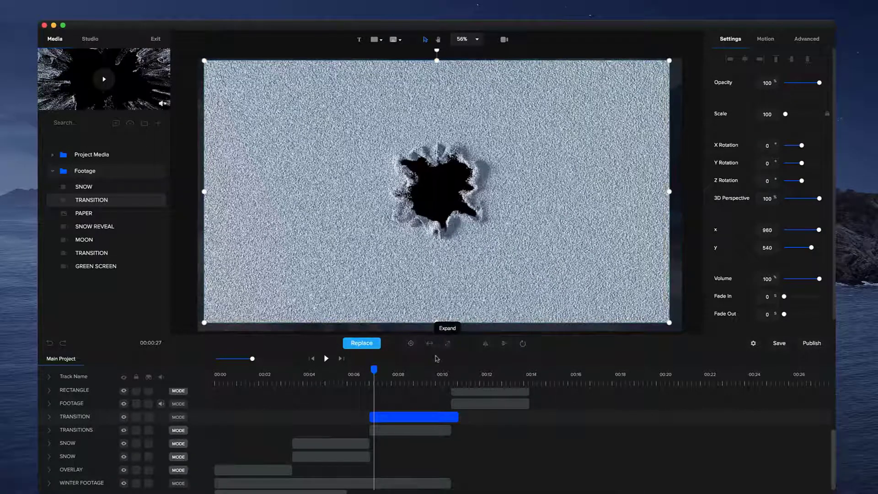
{"action": "left_click", "coordinate": [180, 418]}
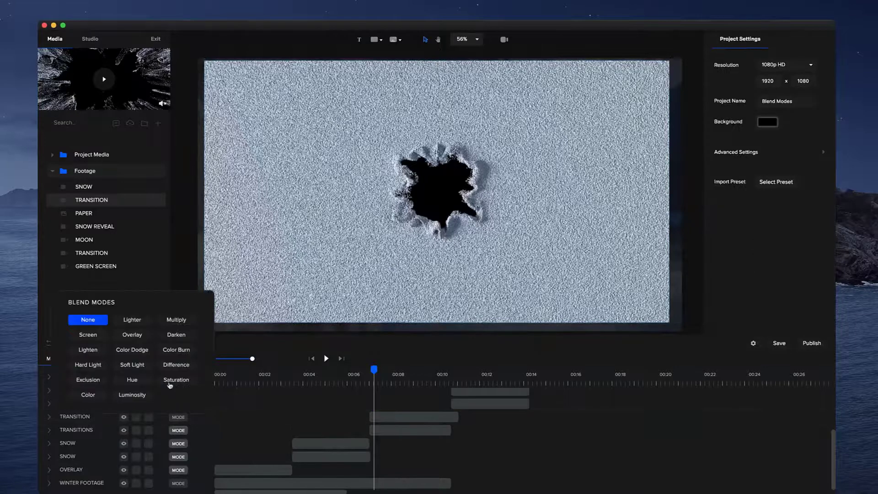
{"action": "left_click", "coordinate": [88, 335]}
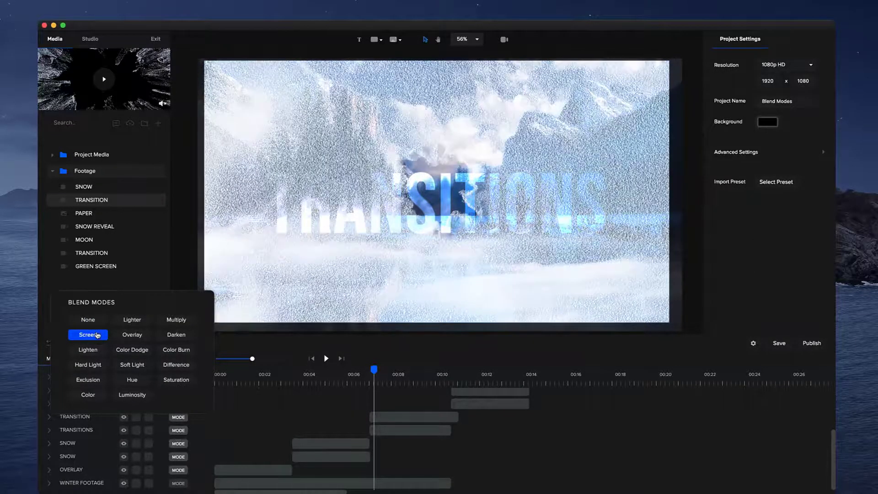
{"action": "left_click", "coordinate": [360, 370]}
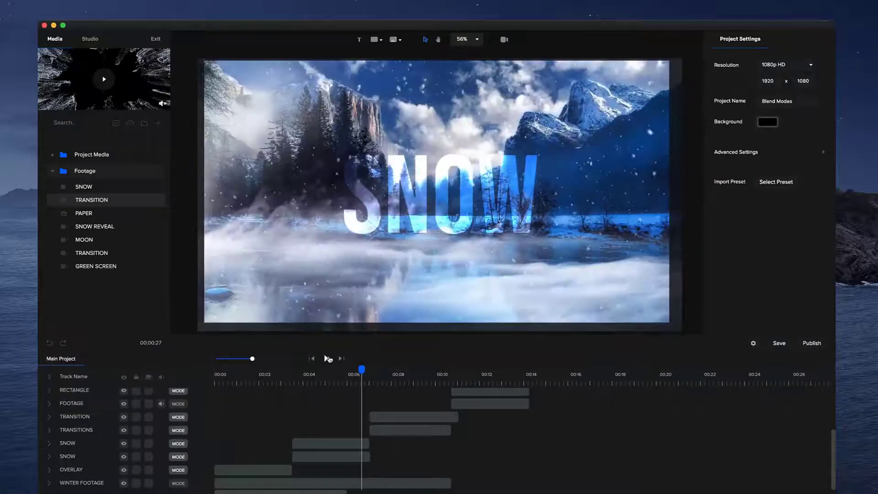
{"action": "left_click", "coordinate": [326, 358]}
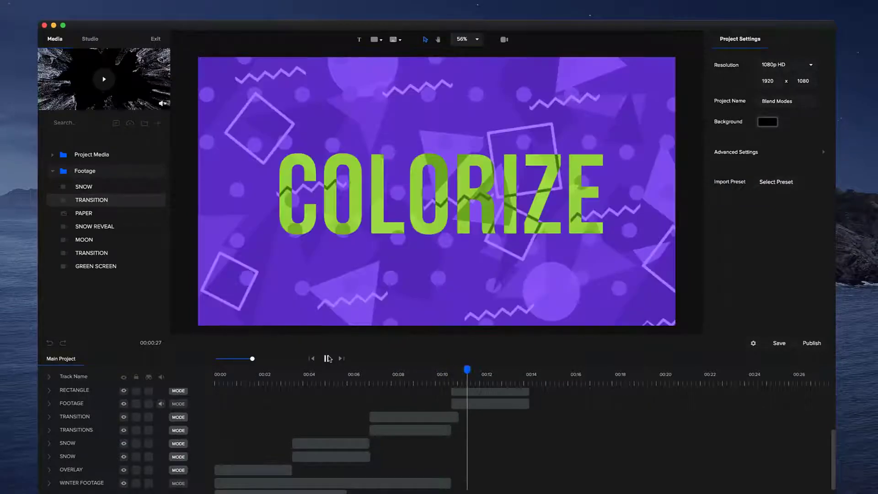
Pause at COLORIZE and hide the RECTANGLE layer, leaving orange text on blue.
{"action": "left_click", "coordinate": [326, 359]}
{"action": "scroll", "coordinate": [509, 406], "scroll_direction": "up", "scroll_amount": 2}
{"action": "left_click", "coordinate": [487, 421]}
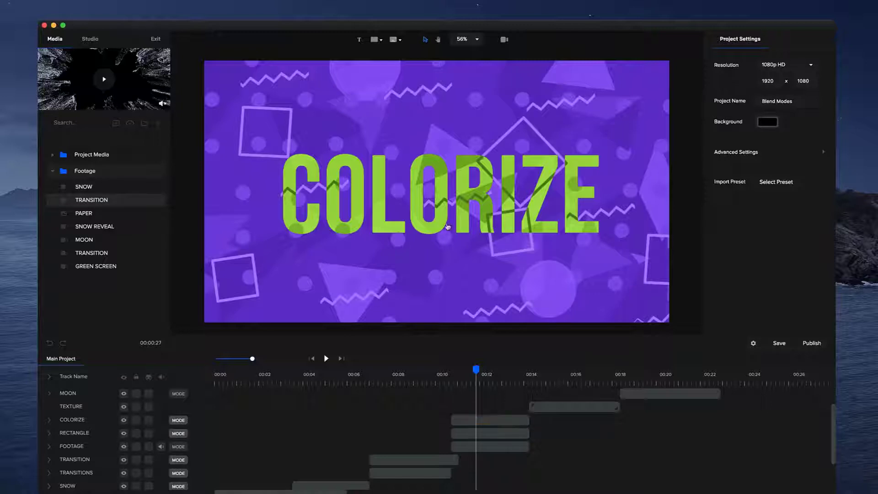
{"action": "left_click", "coordinate": [467, 417]}
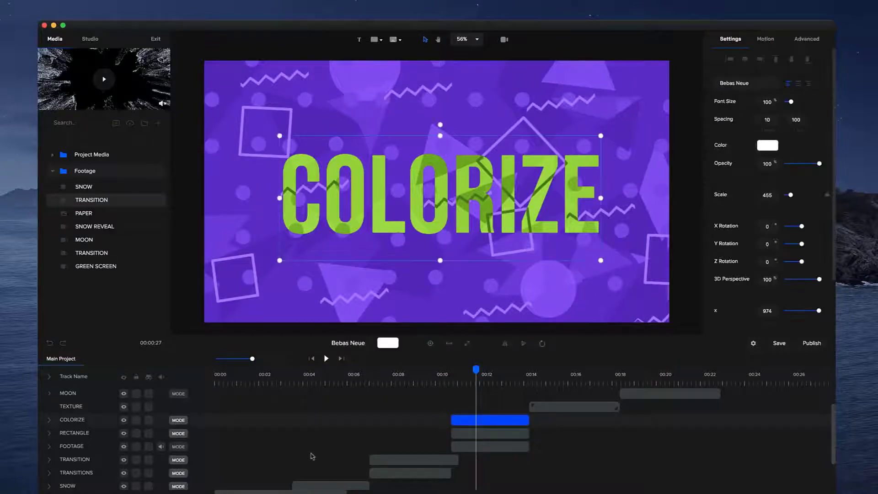
{"action": "left_click", "coordinate": [71, 433]}
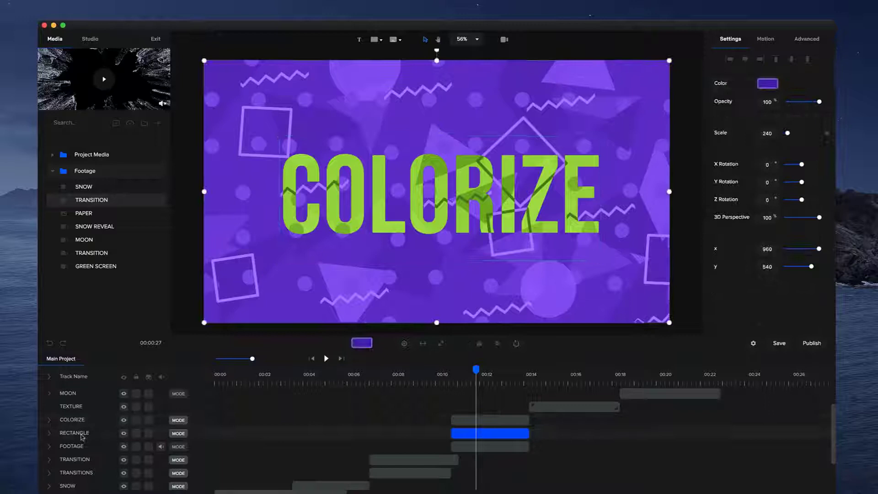
{"action": "left_click", "coordinate": [124, 433]}
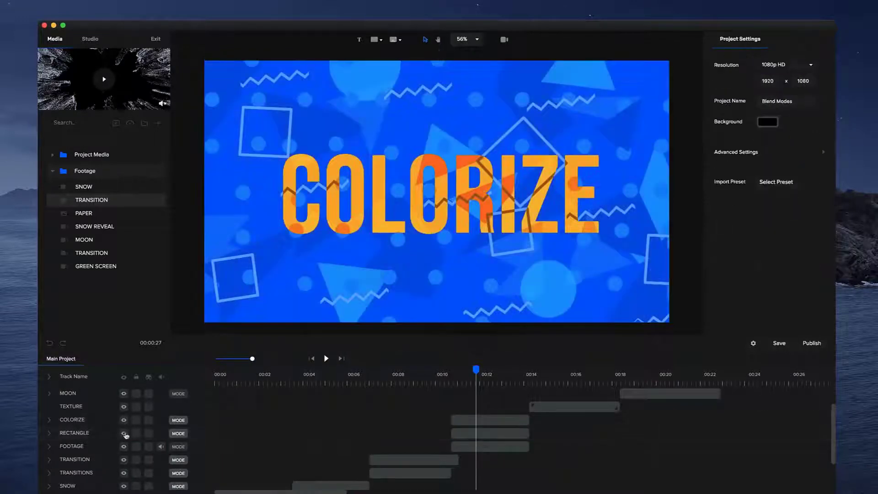
{"action": "left_click", "coordinate": [498, 446]}
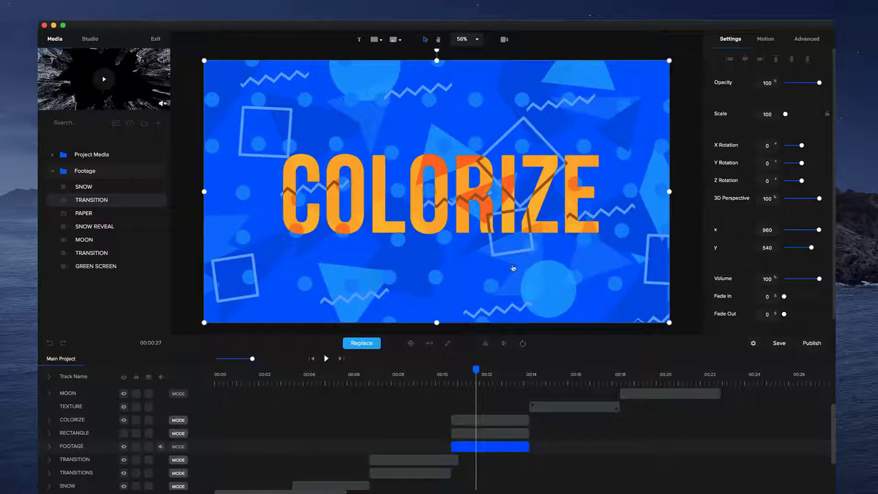
{"action": "left_click", "coordinate": [480, 434]}
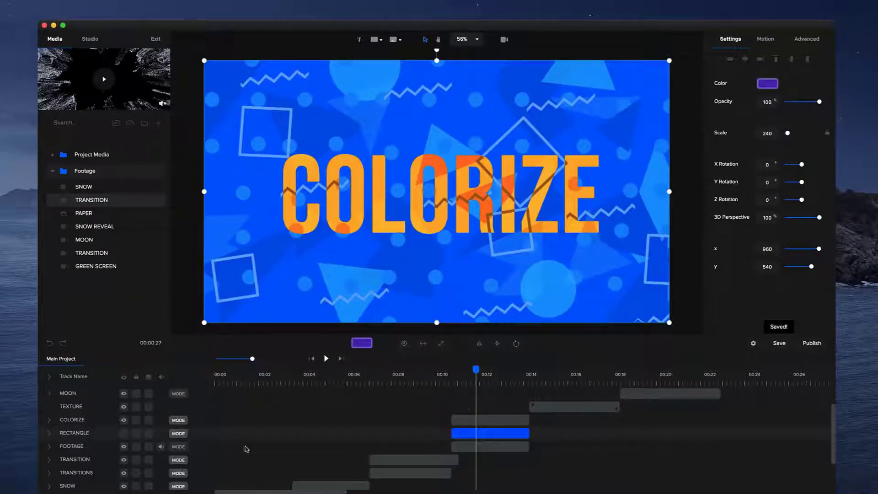
Add a rectangle shape starting at 00:10 on a track below COLORIZE.
{"action": "left_click", "coordinate": [374, 40]}
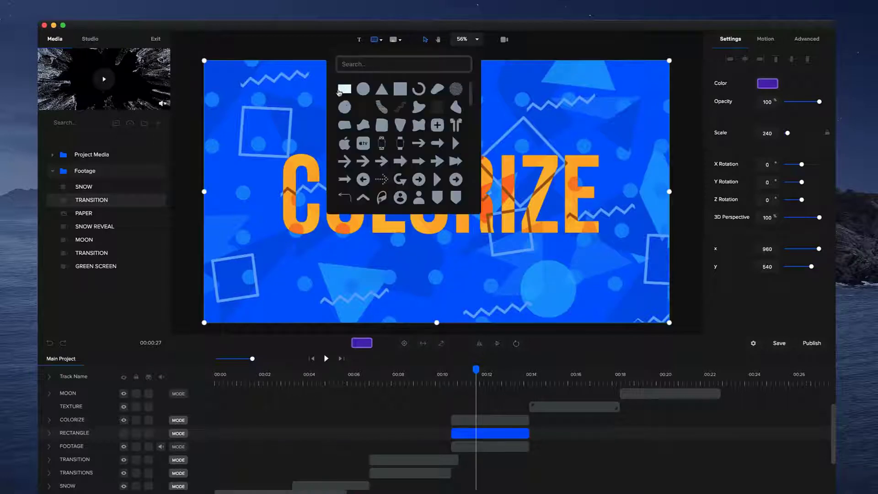
{"action": "left_click", "coordinate": [344, 89]}
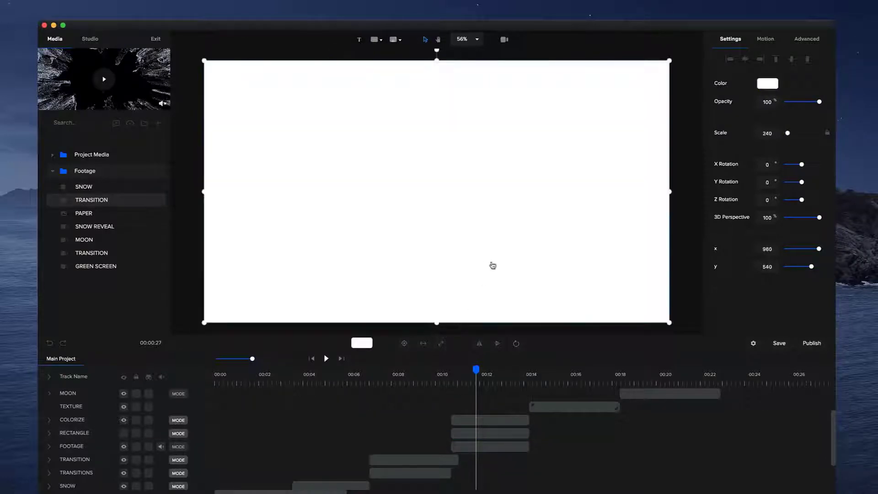
{"action": "left_click_drag", "start_coordinate": [497, 394], "coordinate": [472, 393]}
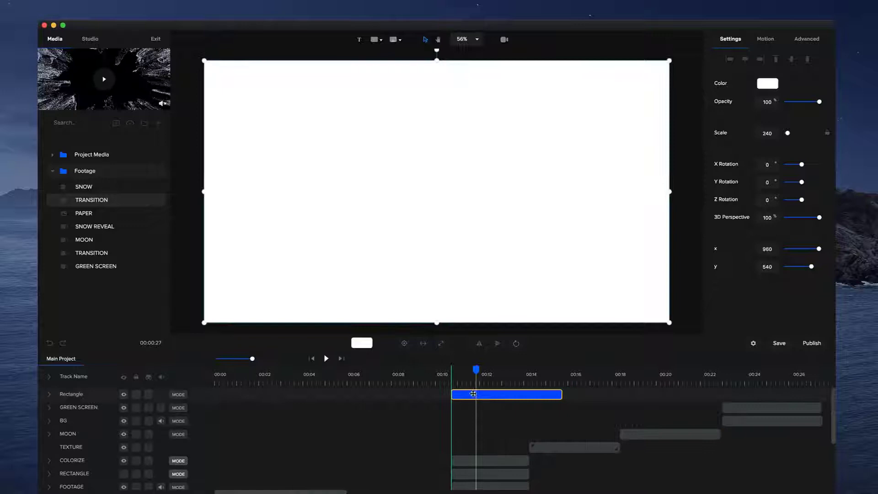
{"action": "left_click_drag", "start_coordinate": [70, 395], "coordinate": [73, 464]}
Delete the old RECTANGLE track and rename the new rectangle track COLOR.
{"action": "left_click", "coordinate": [79, 474]}
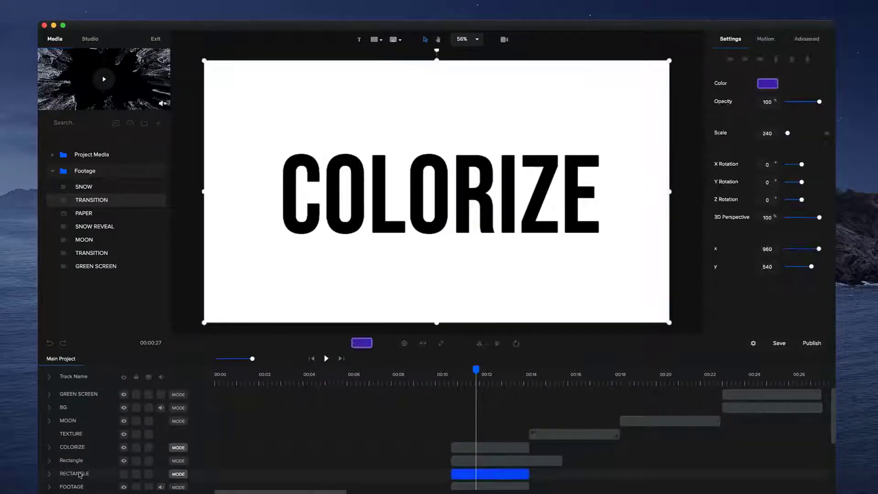
{"action": "key", "text": "Delete"}
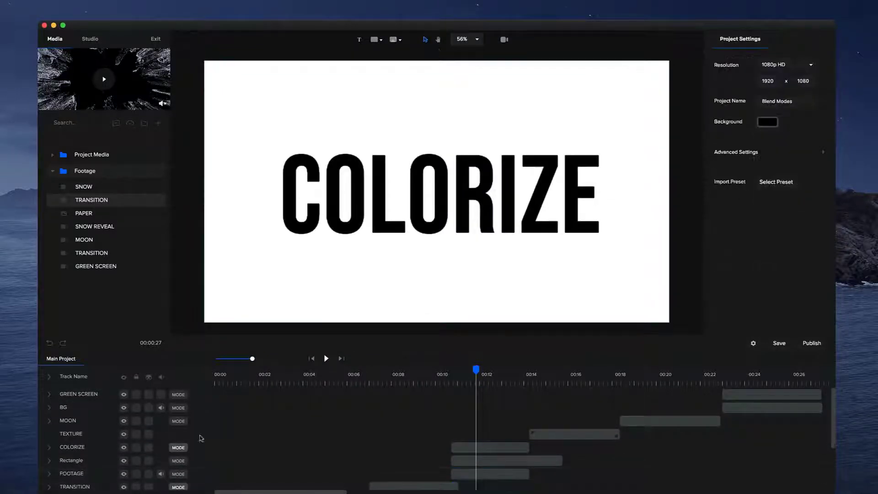
{"action": "double_click", "coordinate": [80, 462]}
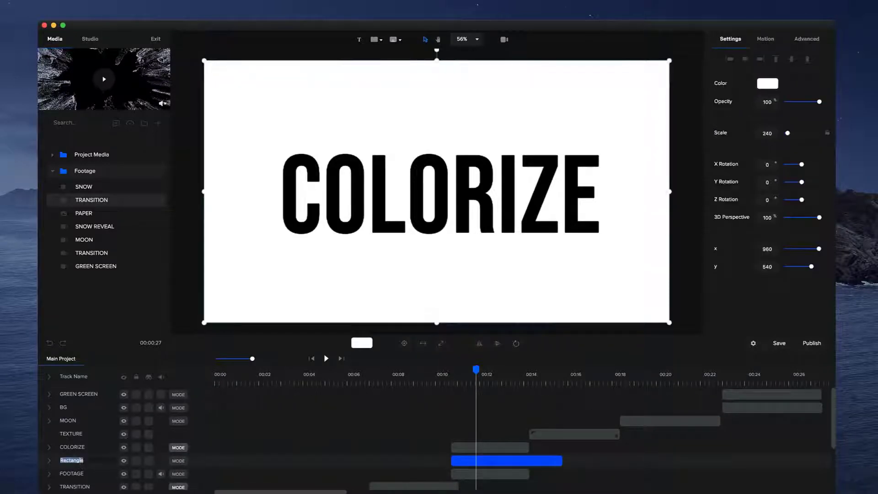
{"action": "type", "text": "COLOR"}
{"action": "key", "text": "Return"}
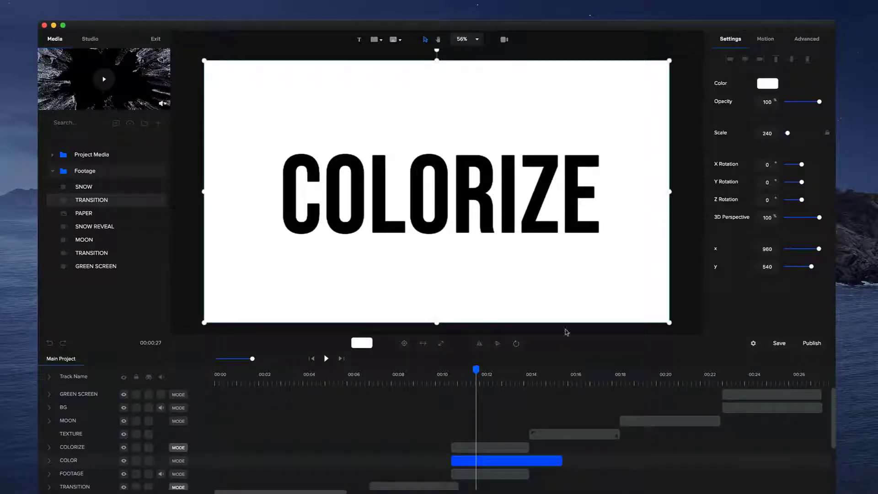
Make the COLOR rectangle purple with Color blending, toggling its visibility to compare.
{"action": "left_click", "coordinate": [768, 85]}
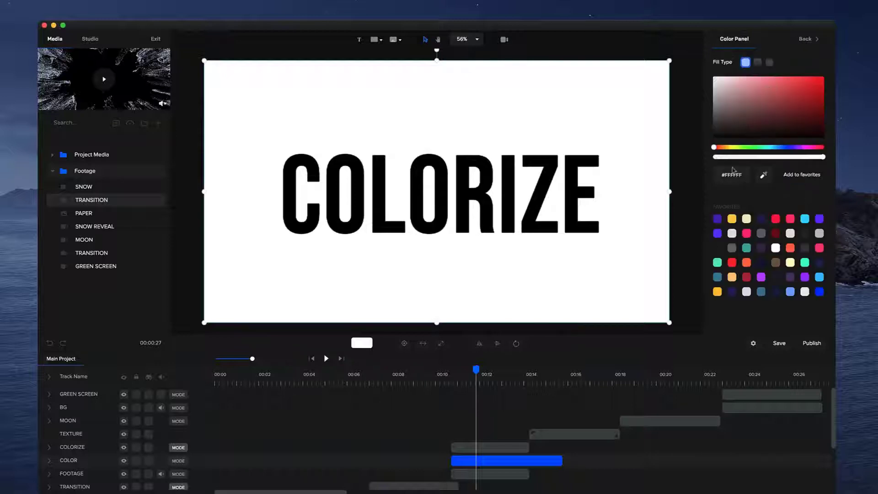
{"action": "left_click", "coordinate": [717, 219]}
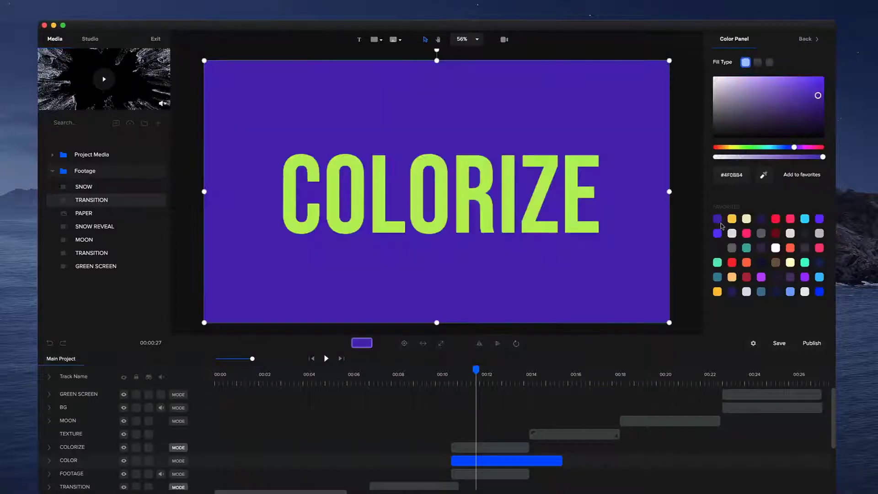
{"action": "left_click", "coordinate": [178, 460]}
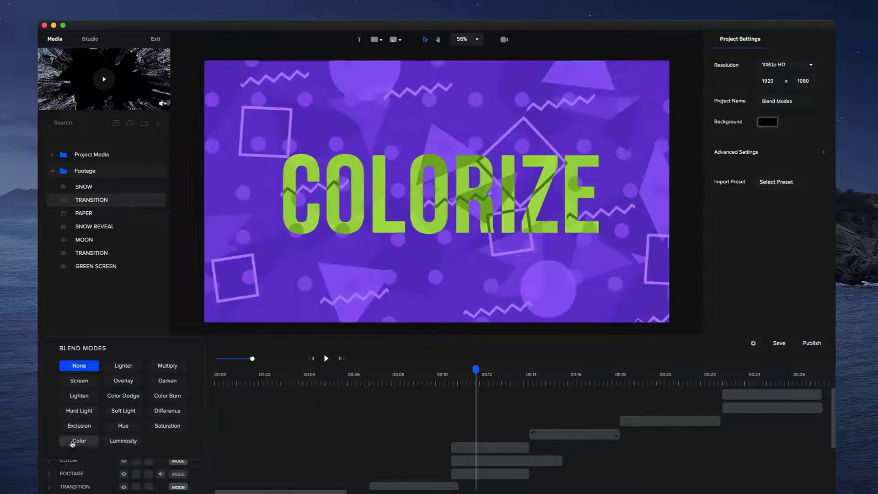
{"action": "left_click", "coordinate": [72, 443]}
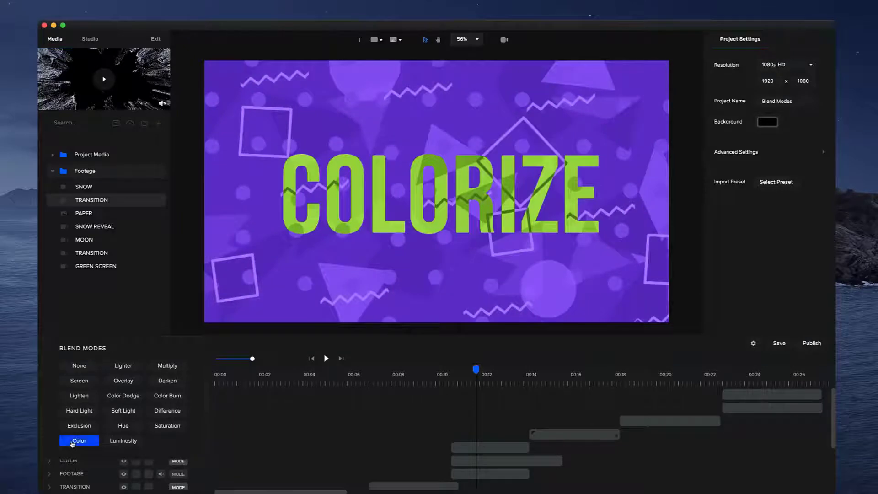
{"action": "left_click", "coordinate": [486, 462]}
{"action": "left_click", "coordinate": [124, 461]}
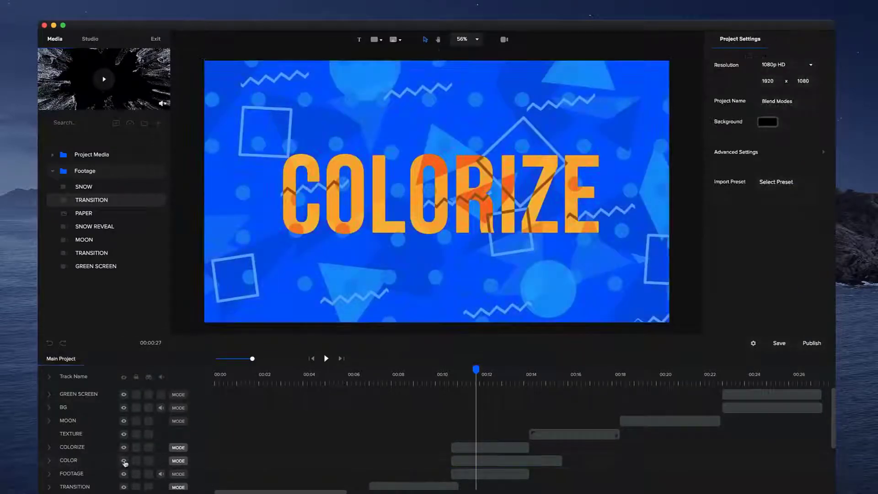
{"action": "left_click", "coordinate": [123, 461]}
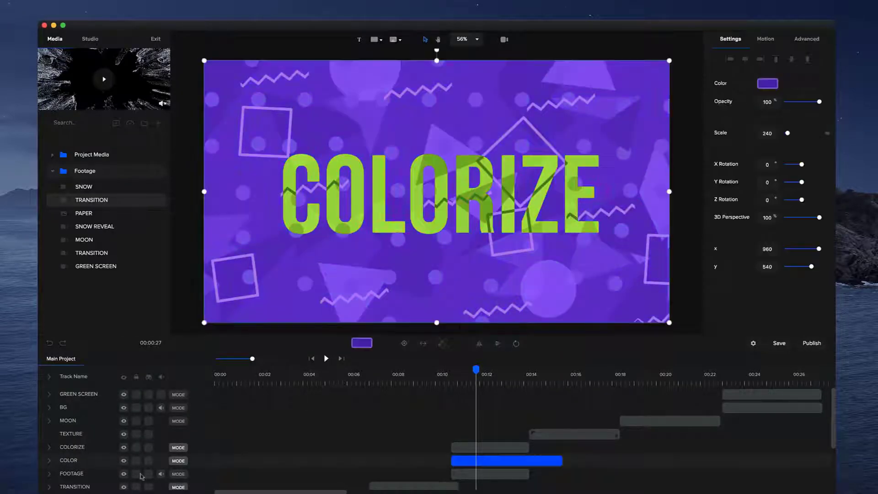
Shift the COLOR layer's hue to red and play the COLORIZE section from 00:10.
{"action": "left_click", "coordinate": [770, 89]}
{"action": "left_click_drag", "start_coordinate": [816, 148], "coordinate": [821, 154]}
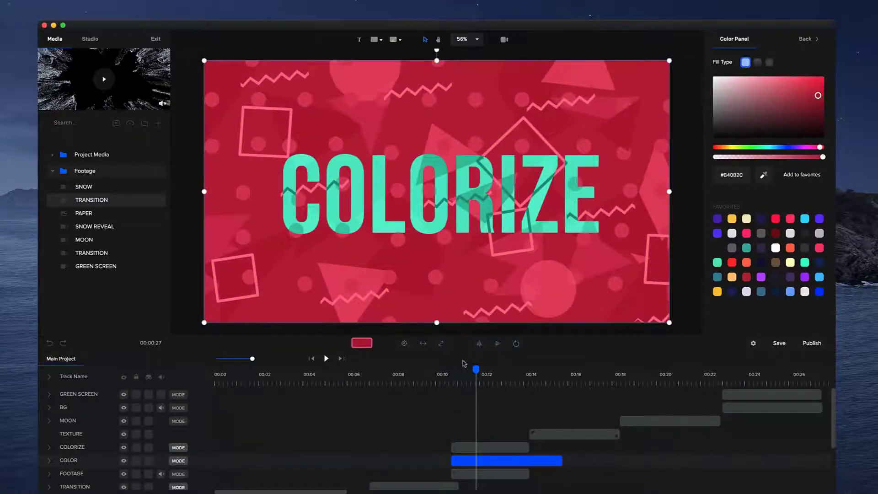
{"action": "left_click", "coordinate": [442, 378]}
{"action": "key", "text": "space"}
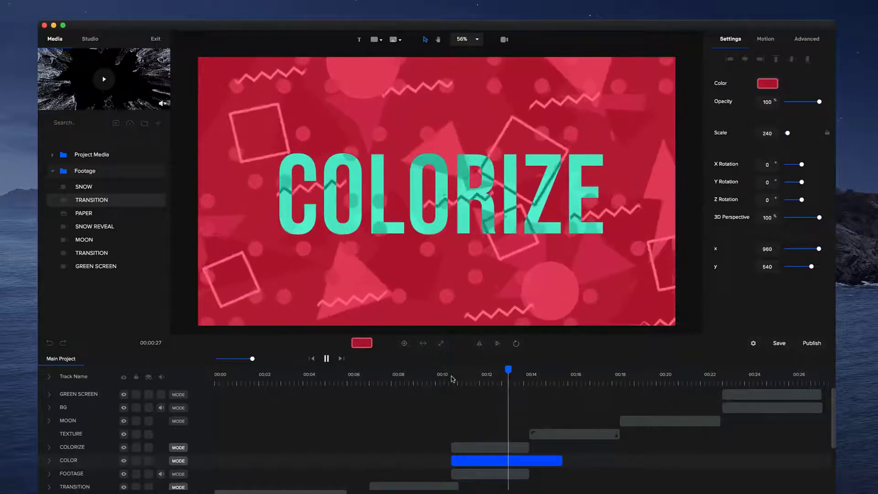
{"action": "key", "text": "space"}
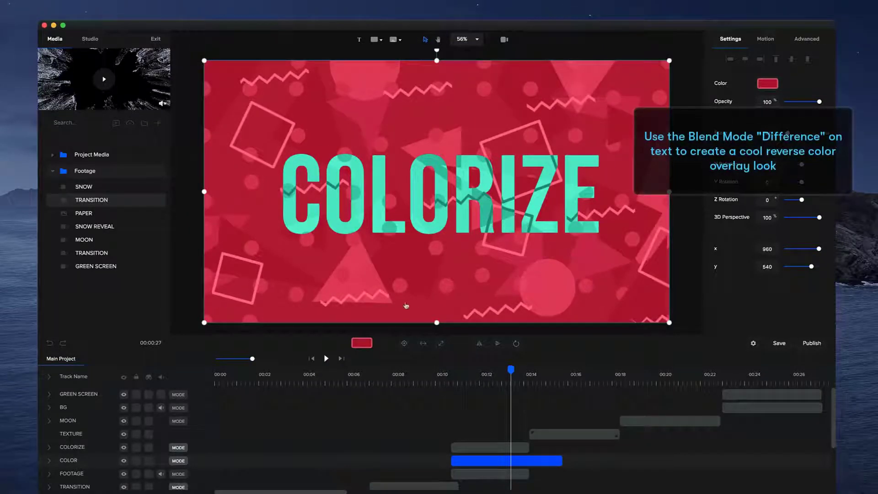
Shorten the COLOR clip's end and move the playhead to the gym animation near 00:14.
{"action": "left_click_drag", "start_coordinate": [562, 461], "coordinate": [530, 461]}
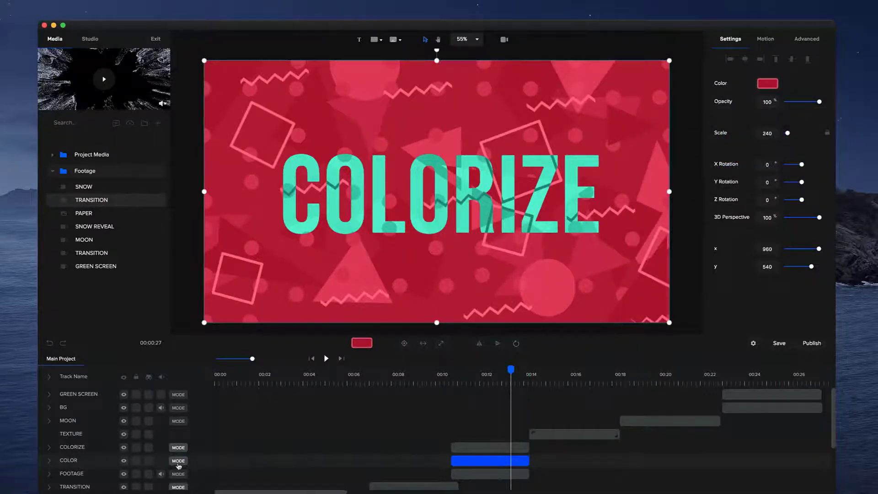
{"action": "left_click", "coordinate": [179, 461]}
{"action": "left_click", "coordinate": [469, 457]}
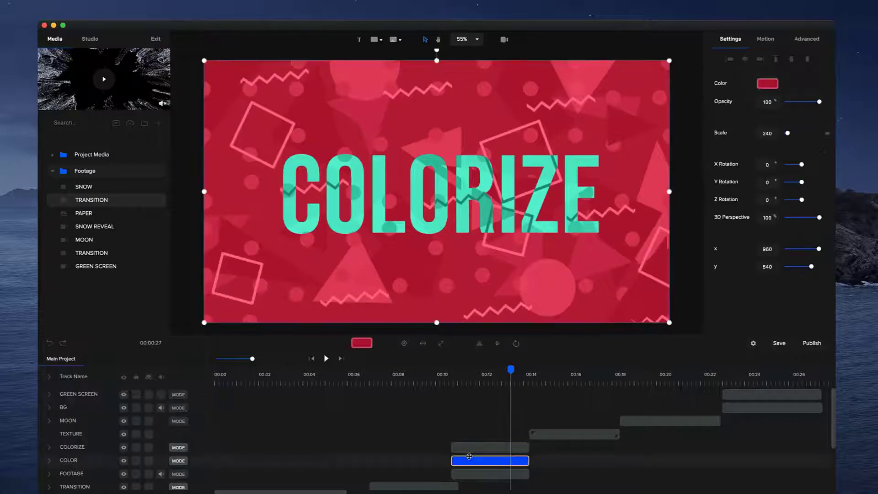
{"action": "left_click", "coordinate": [539, 380]}
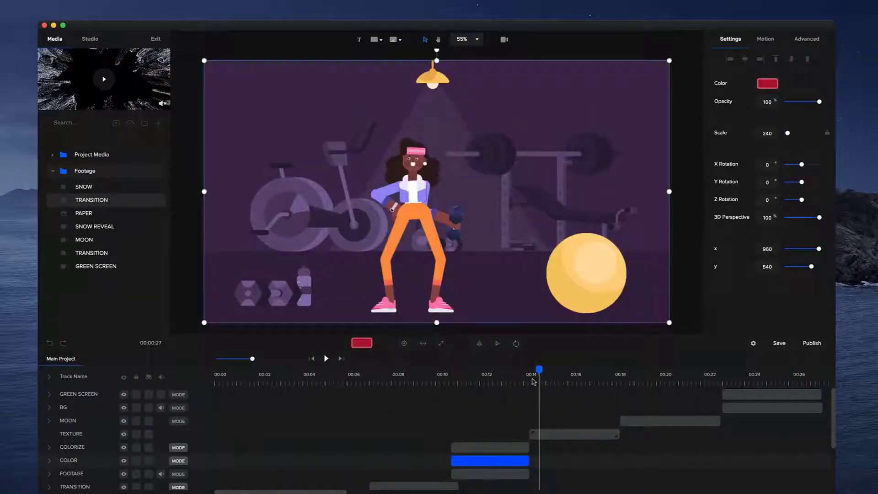
{"action": "left_click", "coordinate": [530, 379]}
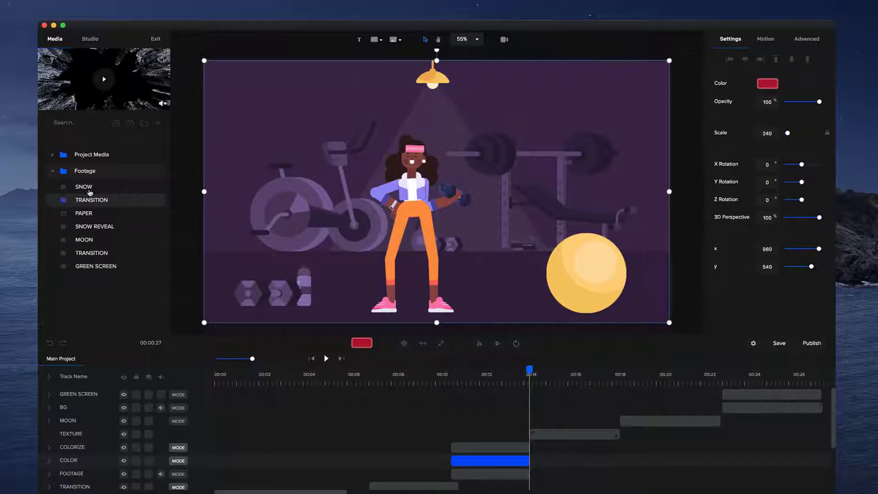
Add the PAPER footage at 00:14, trimmed to end near 00:18, on the fourth track.
{"action": "left_click", "coordinate": [83, 213]}
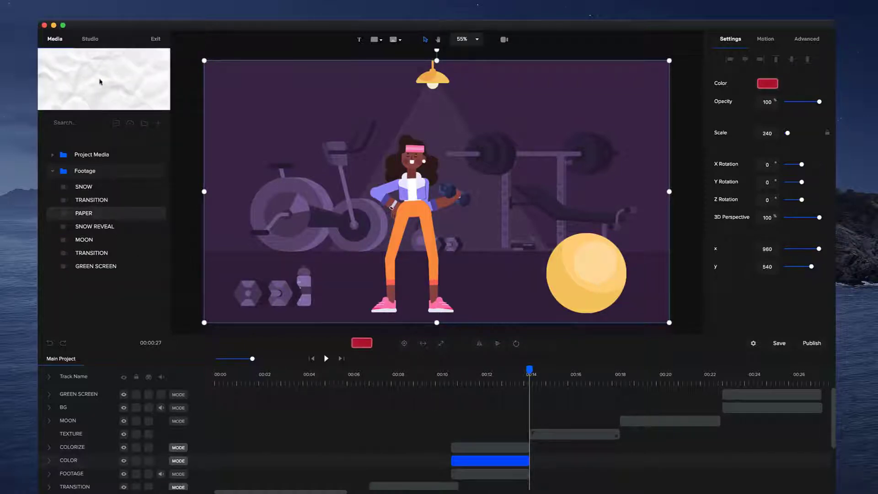
{"action": "left_click_drag", "start_coordinate": [83, 214], "coordinate": [549, 396]}
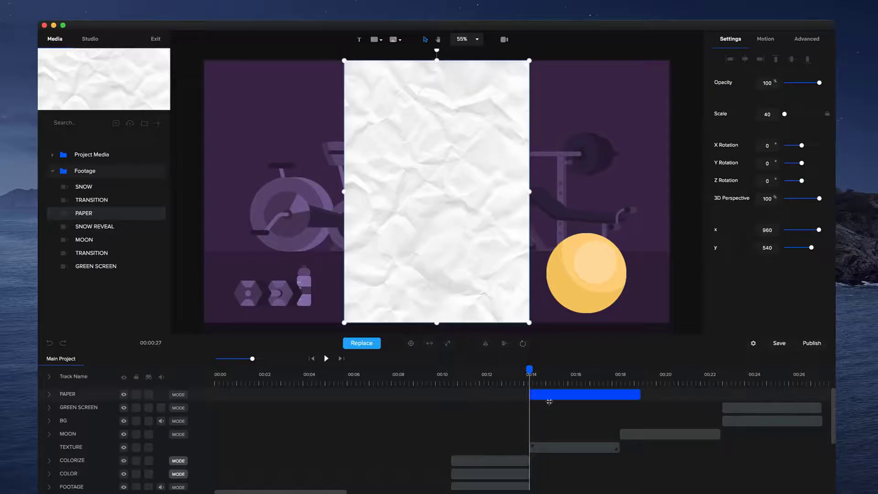
{"action": "left_click_drag", "start_coordinate": [641, 394], "coordinate": [623, 394]}
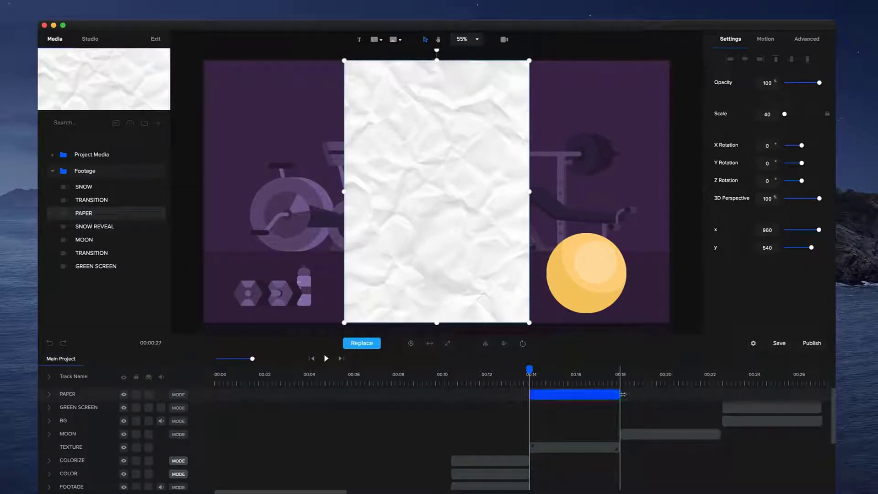
{"action": "left_click_drag", "start_coordinate": [123, 393], "coordinate": [122, 435]}
Rotate the paper to -90° and scale it to 100 to fill the canvas.
{"action": "left_click", "coordinate": [422, 451]}
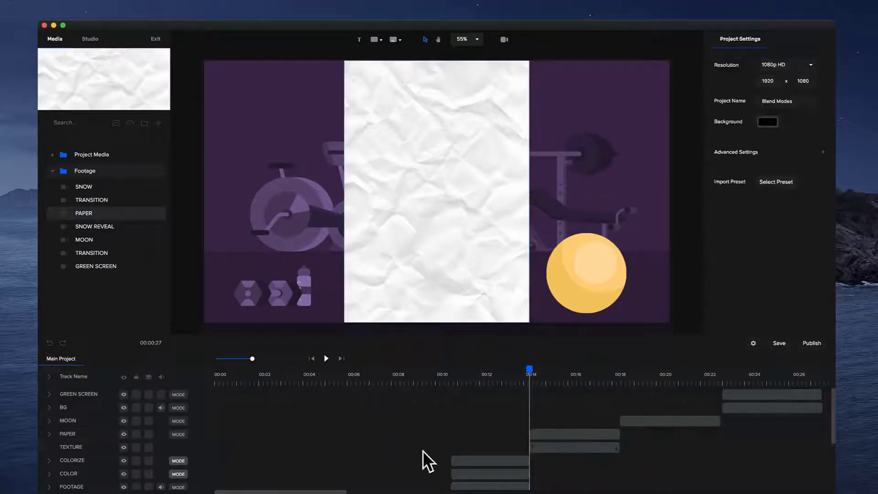
{"action": "left_click", "coordinate": [522, 268]}
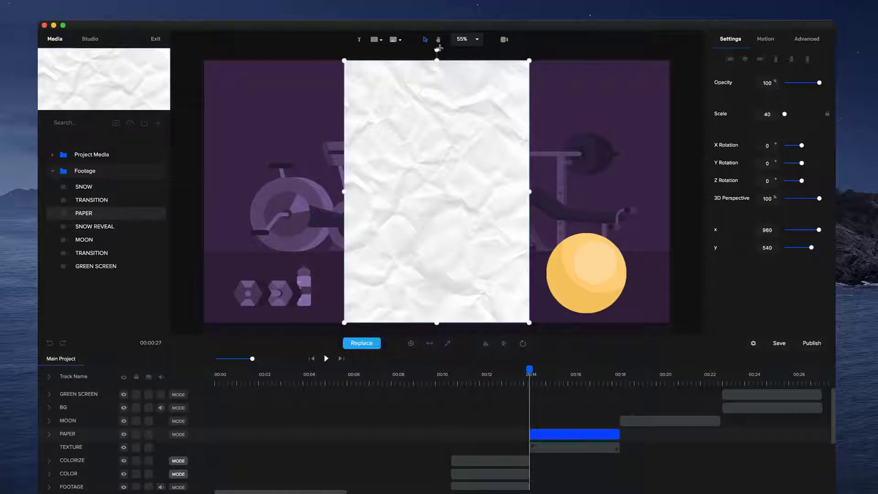
{"action": "left_click_drag", "start_coordinate": [437, 50], "coordinate": [295, 191]}
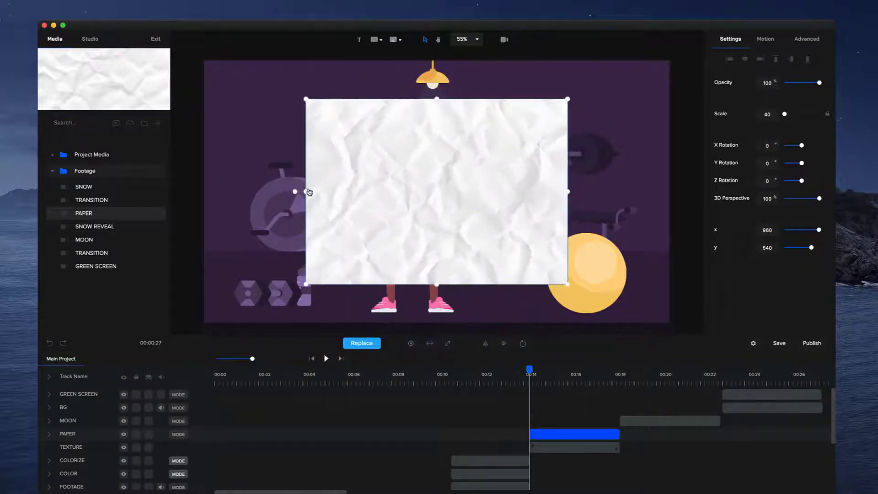
{"action": "left_click", "coordinate": [442, 343]}
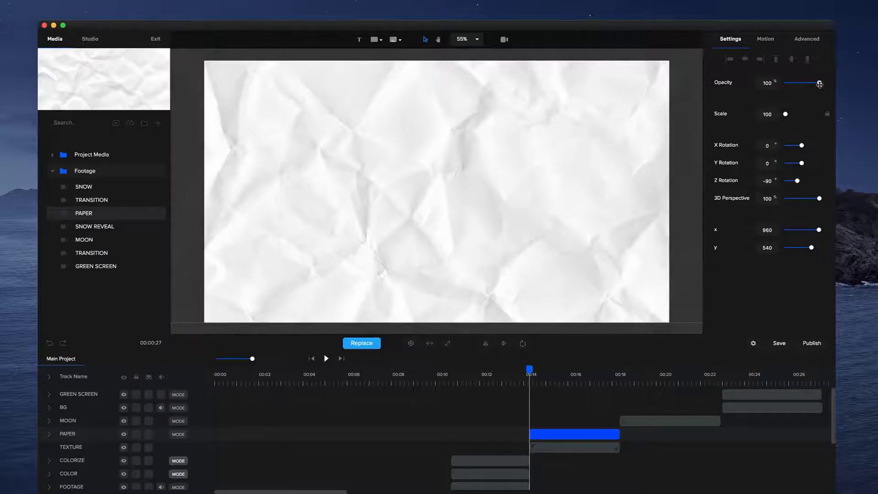
Lower the paper's opacity and apply Multiply blending after trying Darken.
{"action": "left_click_drag", "start_coordinate": [819, 83], "coordinate": [791, 83]}
{"action": "left_click", "coordinate": [178, 435]}
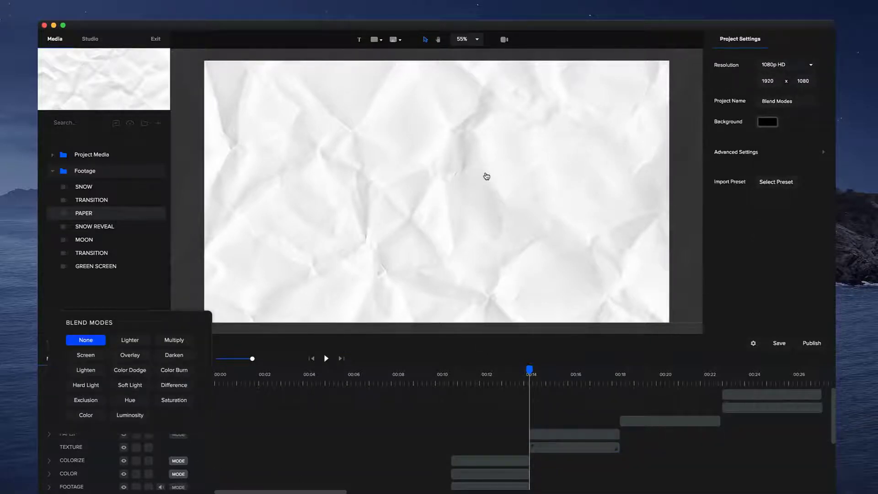
{"action": "left_click", "coordinate": [179, 356]}
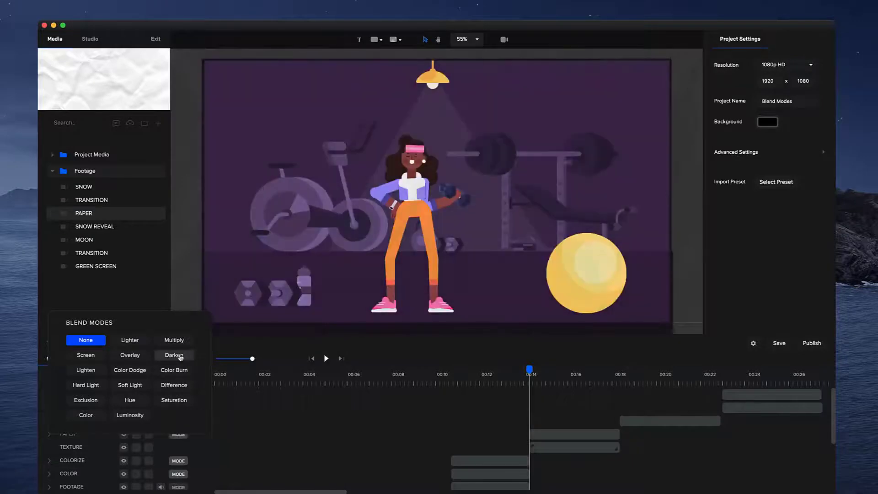
{"action": "left_click", "coordinate": [176, 345]}
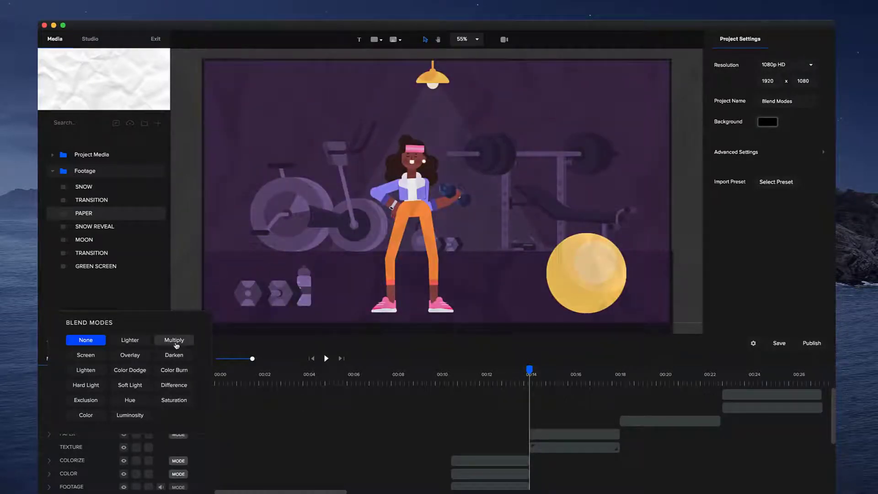
{"action": "left_click", "coordinate": [175, 345]}
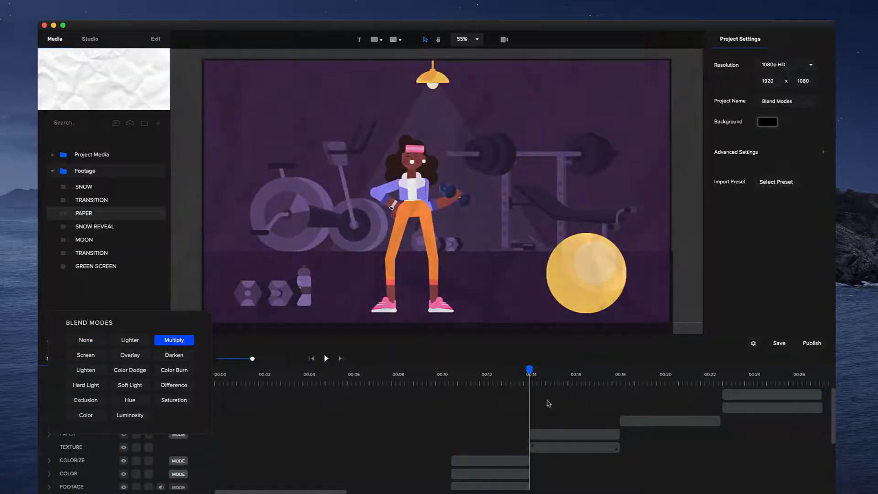
{"action": "left_click", "coordinate": [514, 254]}
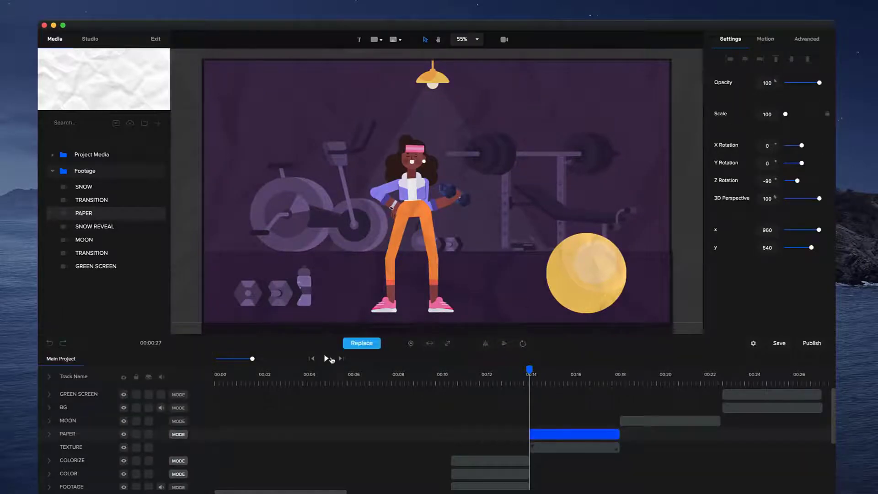
Play back the paper-textured gym scene and lower the paper layer's opacity to 68.
{"action": "left_click", "coordinate": [327, 359]}
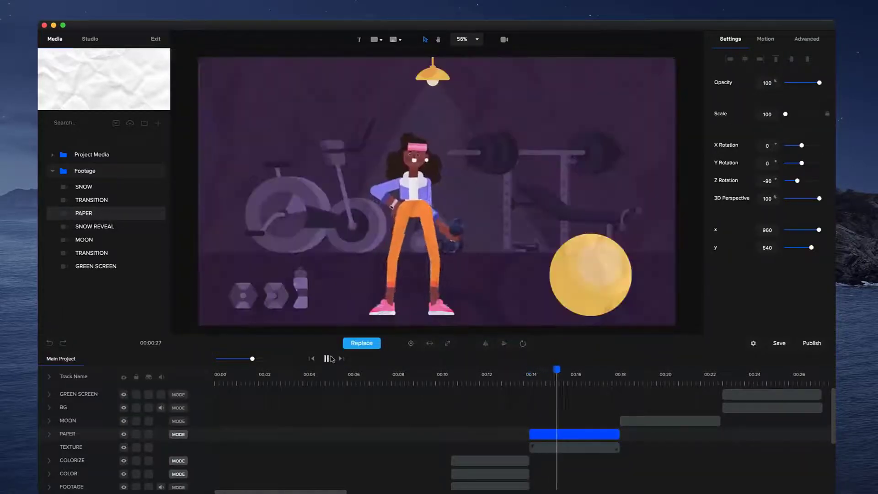
{"action": "left_click", "coordinate": [327, 359]}
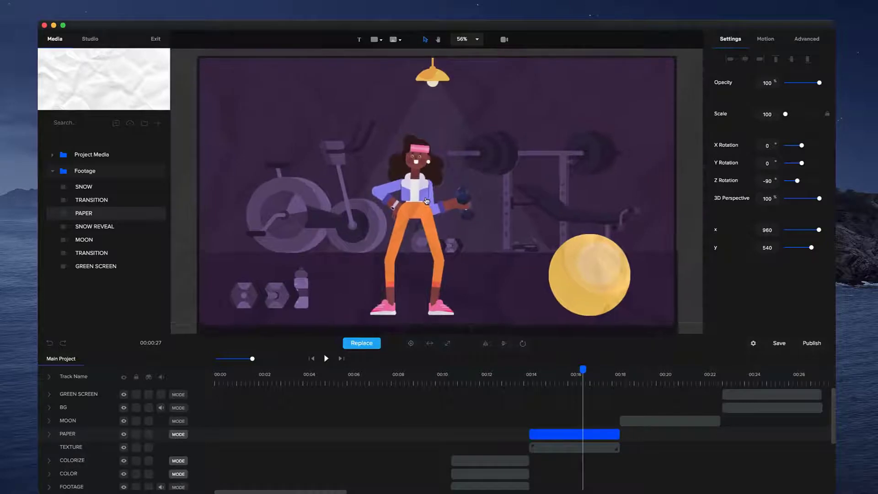
{"action": "scroll", "coordinate": [425, 203], "scroll_direction": "up", "scroll_amount": 4}
{"action": "scroll", "coordinate": [424, 202], "scroll_direction": "down", "scroll_amount": 4}
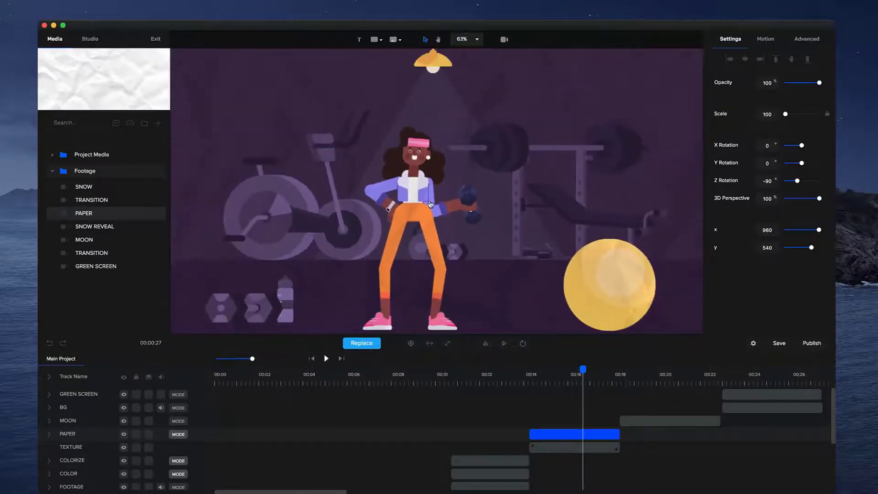
{"action": "left_click_drag", "start_coordinate": [817, 83], "coordinate": [876, 91]}
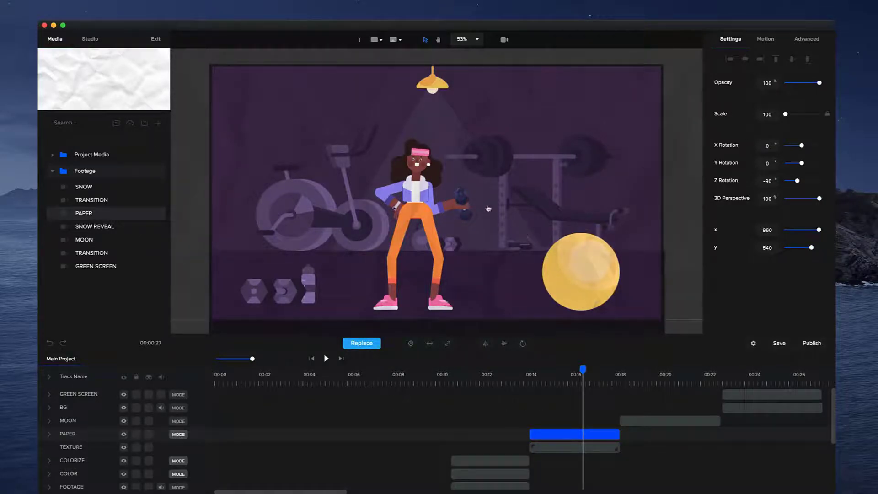
Jump to the night beach scene at 00:18 and preview the MOON footage clip.
{"action": "scroll", "coordinate": [488, 209], "scroll_direction": "up", "scroll_amount": 1}
{"action": "scroll", "coordinate": [640, 288], "scroll_direction": "up", "scroll_amount": 3}
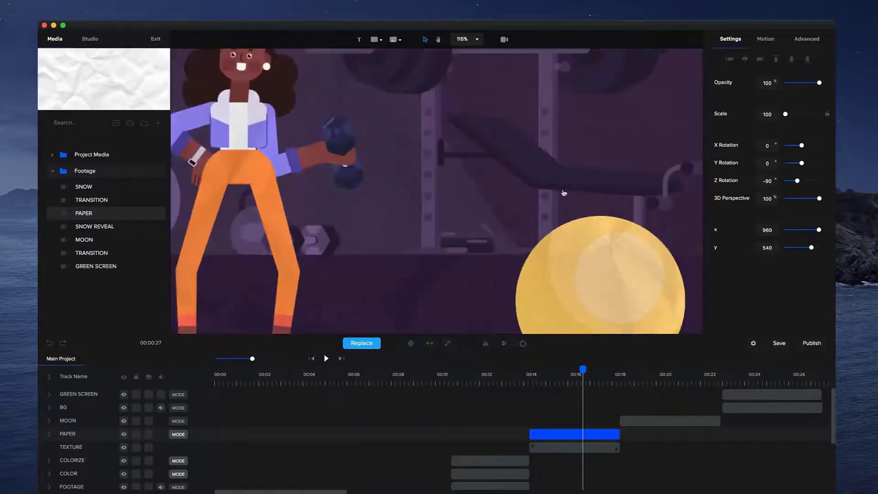
{"action": "scroll", "coordinate": [383, 209], "scroll_direction": "down", "scroll_amount": 5}
{"action": "scroll", "coordinate": [480, 196], "scroll_direction": "up", "scroll_amount": 4}
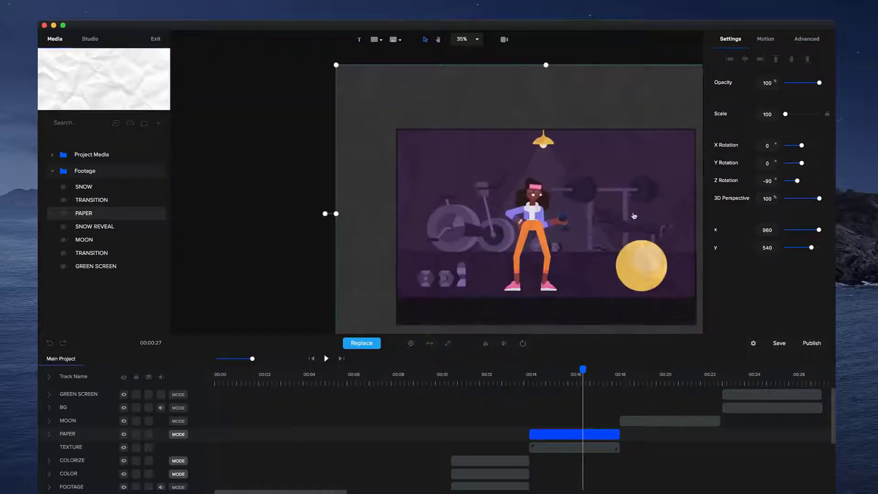
{"action": "left_click", "coordinate": [631, 377]}
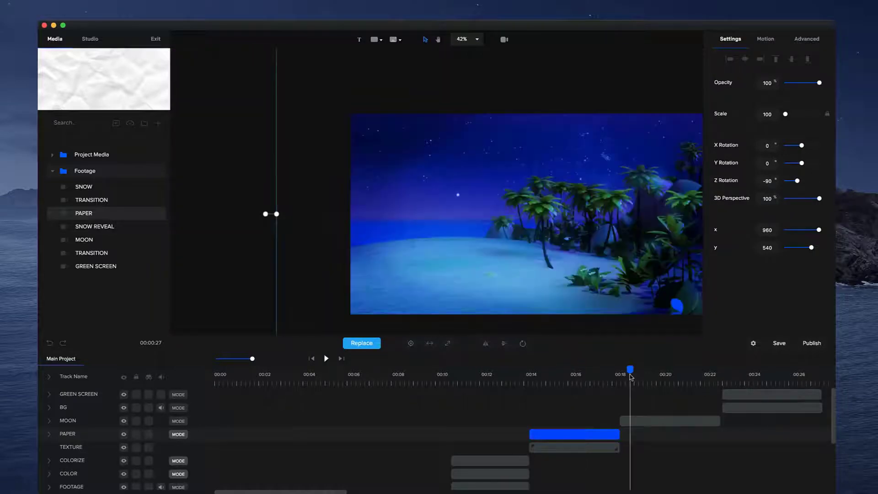
{"action": "scroll", "coordinate": [578, 259], "scroll_direction": "up", "scroll_amount": 1}
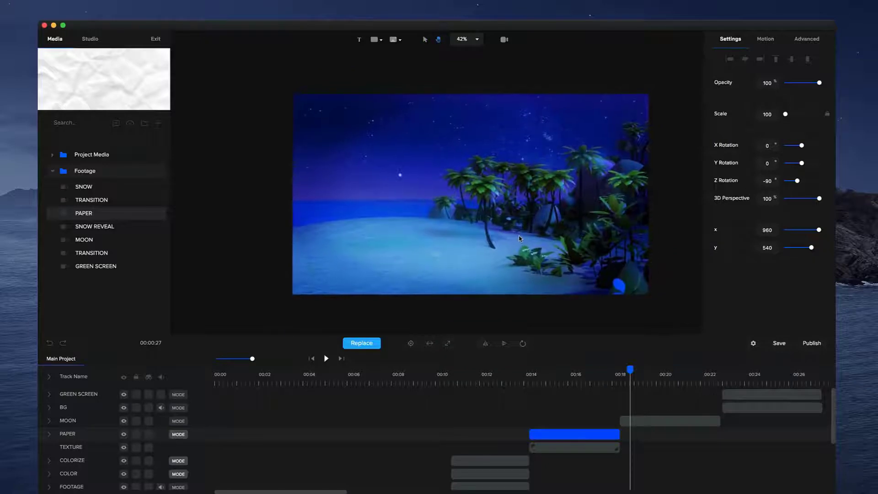
{"action": "scroll", "coordinate": [414, 171], "scroll_direction": "up", "scroll_amount": 2}
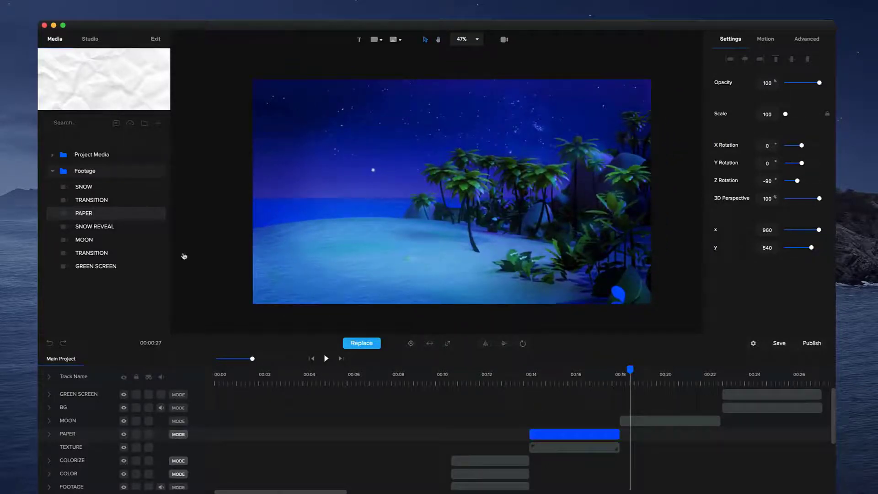
{"action": "left_click", "coordinate": [82, 242]}
Add the MOON footage as a new top track over the beach and blend it with Screen.
{"action": "left_click_drag", "start_coordinate": [81, 243], "coordinate": [500, 307]}
{"action": "left_click", "coordinate": [638, 420]}
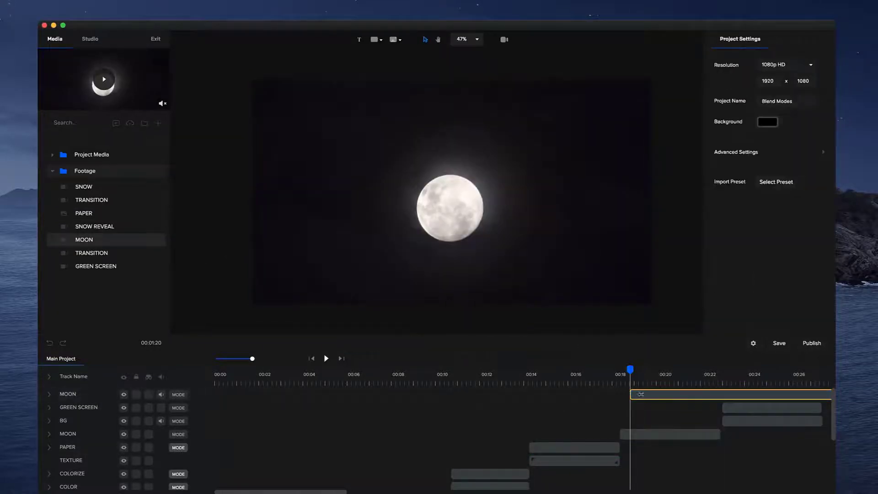
{"action": "mouse_move", "coordinate": [636, 394]}
{"action": "left_mouse_down"}
{"action": "mouse_move", "coordinate": [758, 396]}
{"action": "mouse_move", "coordinate": [630, 395]}
{"action": "left_mouse_up"}
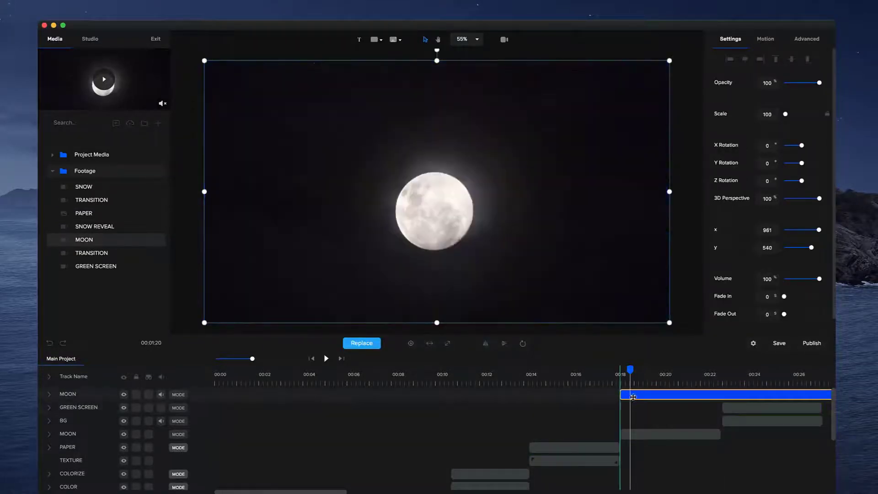
{"action": "left_click", "coordinate": [180, 396]}
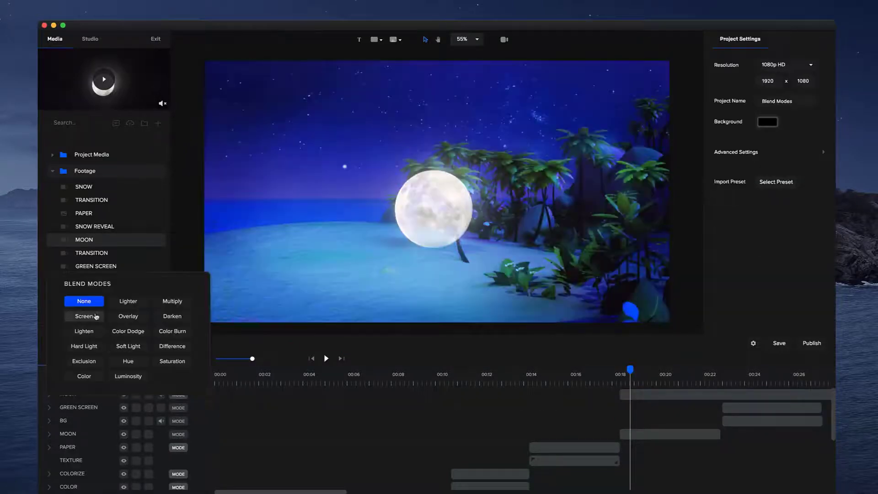
{"action": "left_click", "coordinate": [84, 316]}
Move the moon to the upper-left sky, switch its blend to Lighten, and play the section.
{"action": "left_click_drag", "start_coordinate": [421, 216], "coordinate": [271, 120]}
{"action": "left_click", "coordinate": [179, 395]}
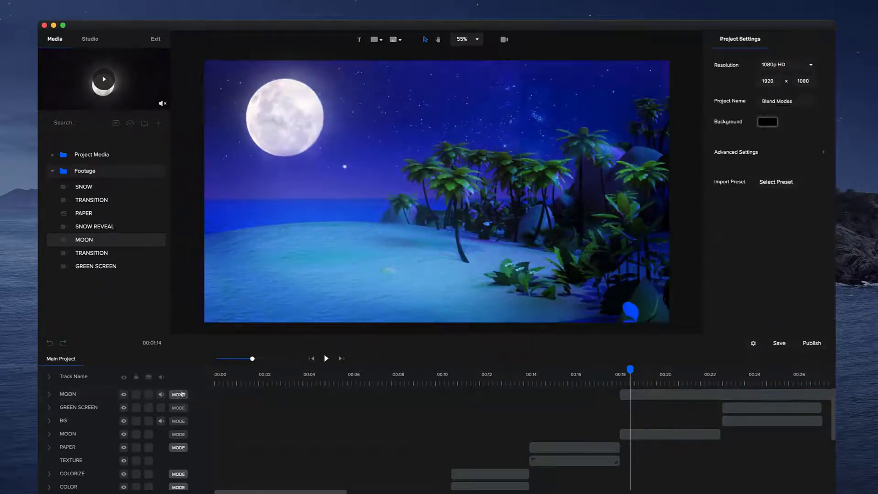
{"action": "left_click", "coordinate": [91, 327]}
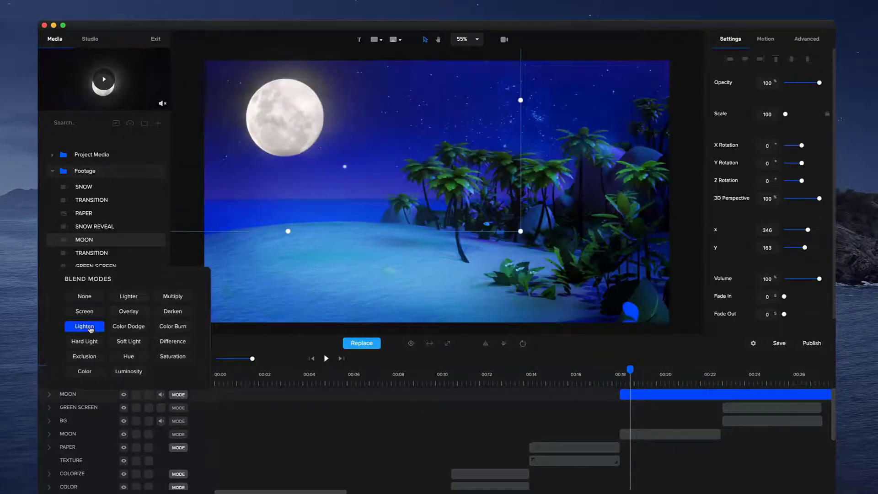
{"action": "left_click", "coordinate": [621, 384]}
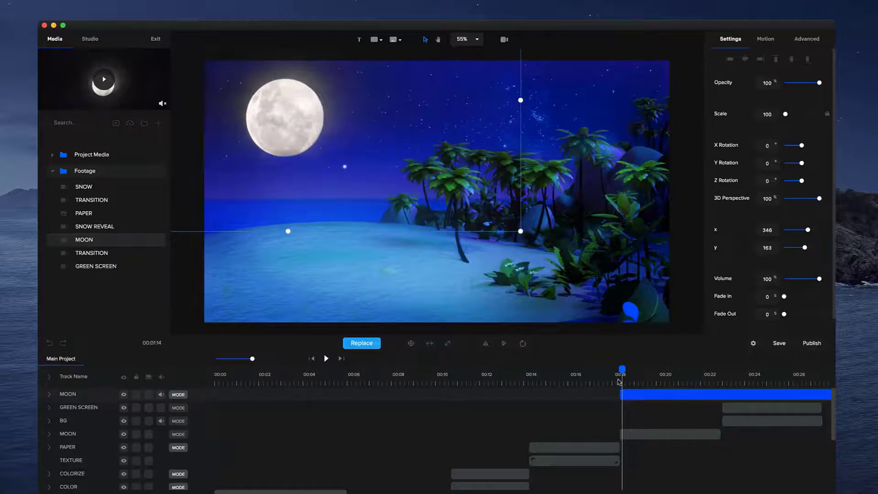
{"action": "key", "text": "space"}
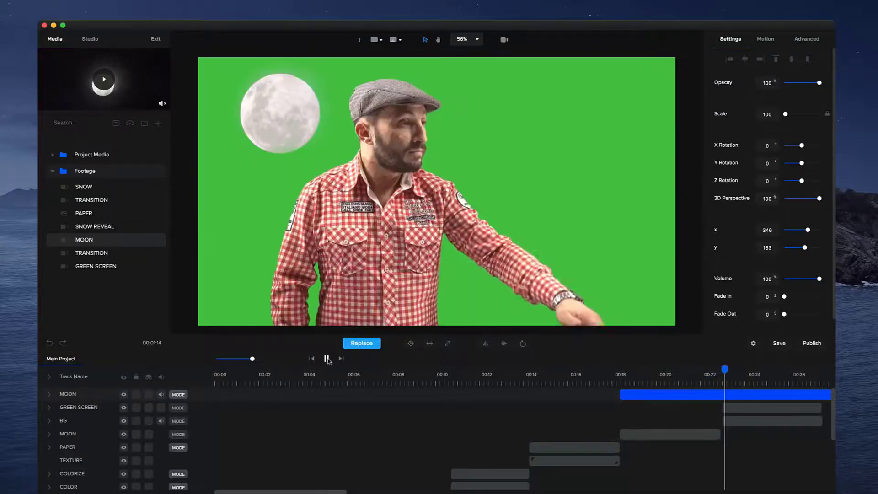
Stop playback and delete the MOON layer from the project.
{"action": "left_click", "coordinate": [291, 121]}
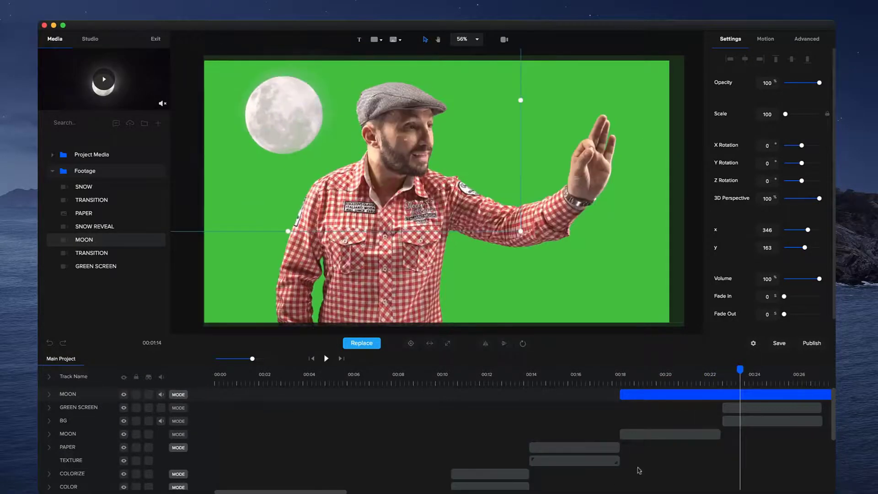
{"action": "left_click", "coordinate": [641, 385]}
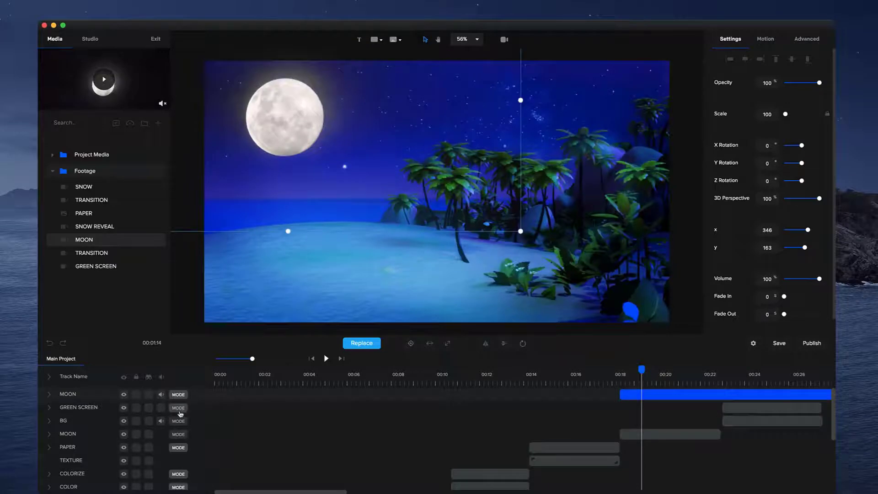
{"action": "key", "text": "Delete"}
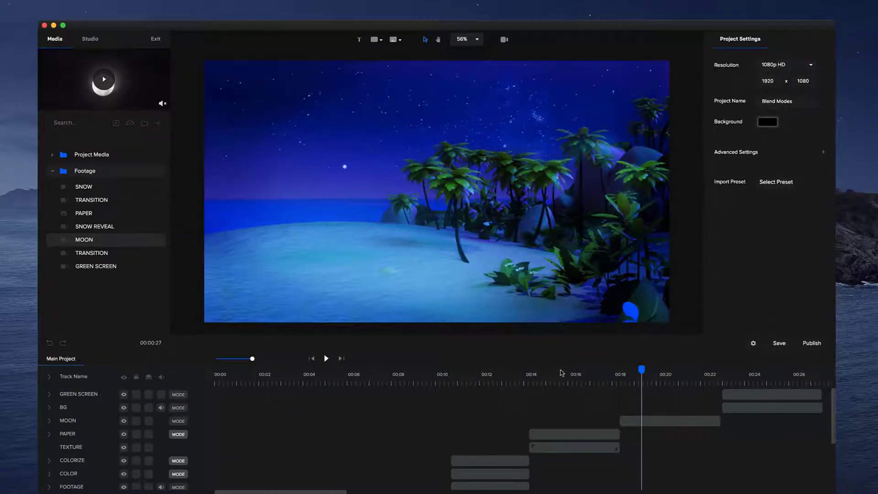
Move the playhead onto the GREEN SCREEN clip near 00:24.
{"action": "left_click", "coordinate": [715, 374]}
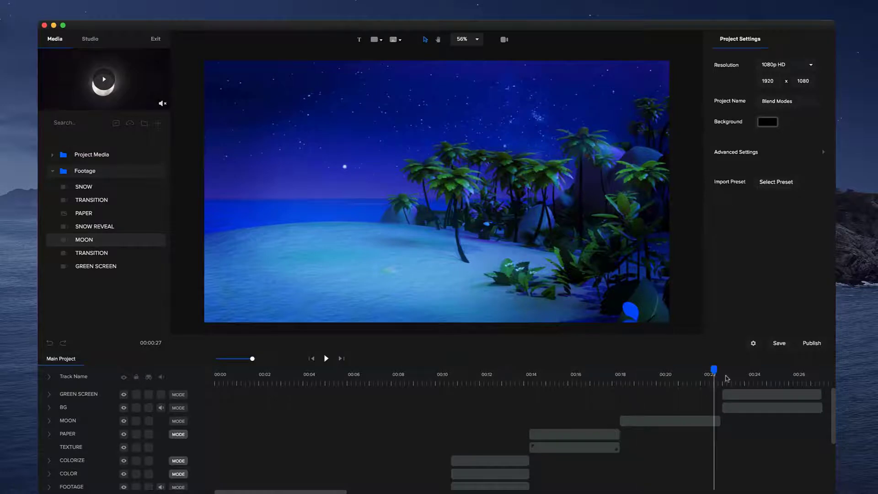
{"action": "left_click", "coordinate": [727, 379]}
{"action": "left_click", "coordinate": [748, 379]}
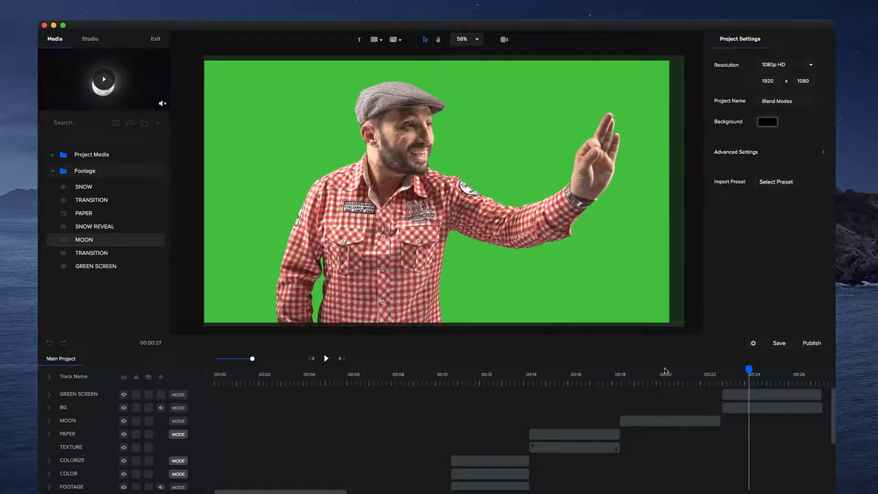
In the green-screen clip's Advanced > Remove Color, sample the green backdrop (#3bc93a) as the key colour.
{"action": "left_click", "coordinate": [732, 374]}
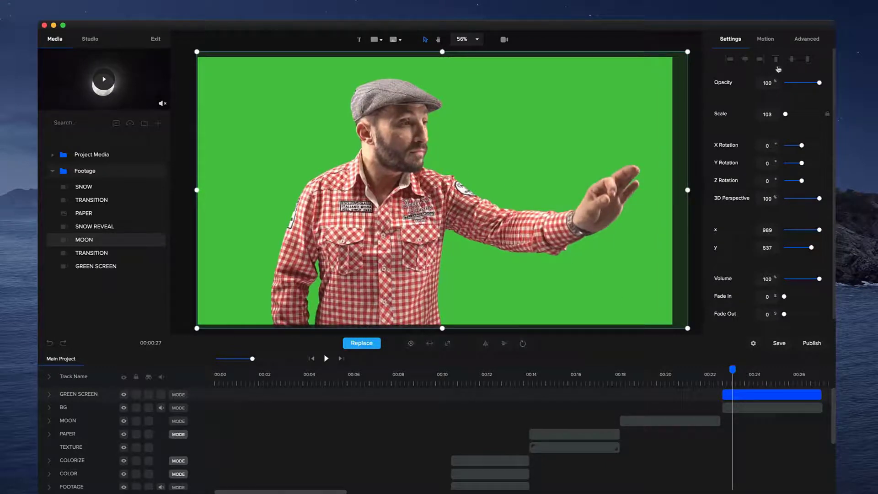
{"action": "left_click", "coordinate": [812, 46]}
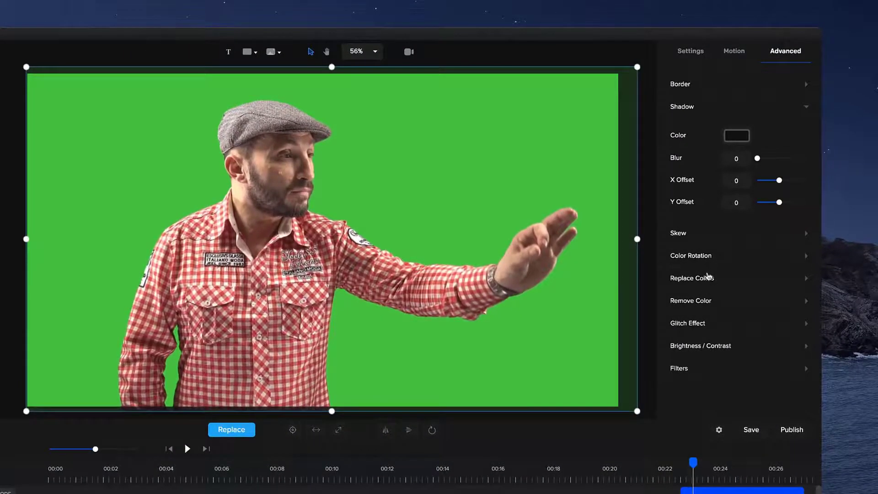
{"action": "left_click", "coordinate": [698, 307]}
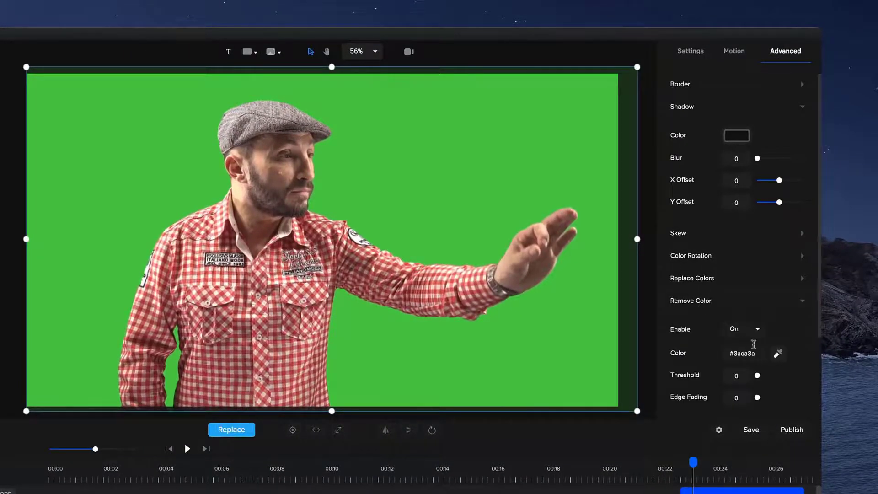
{"action": "left_click", "coordinate": [777, 359]}
{"action": "left_click", "coordinate": [474, 349]}
{"action": "left_click", "coordinate": [778, 353]}
{"action": "left_click", "coordinate": [456, 353]}
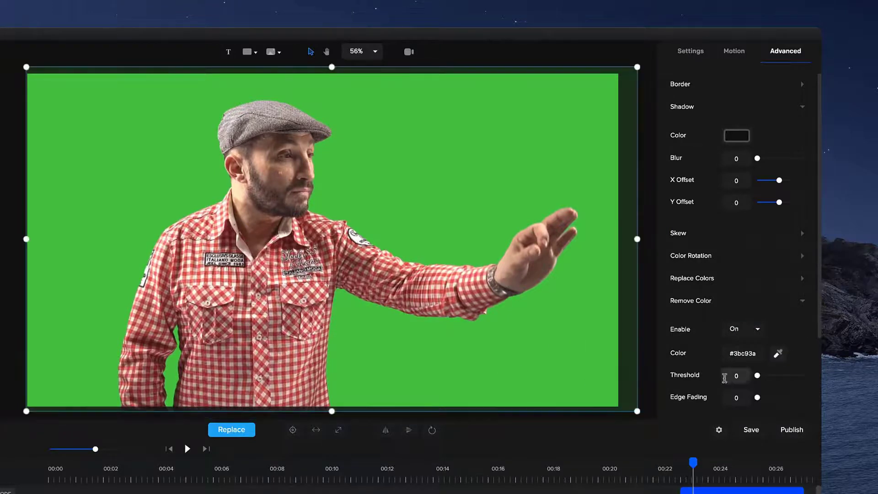
Set the Remove Color threshold to about 5 to key out the green backdrop.
{"action": "left_click_drag", "start_coordinate": [758, 376], "coordinate": [760, 376]}
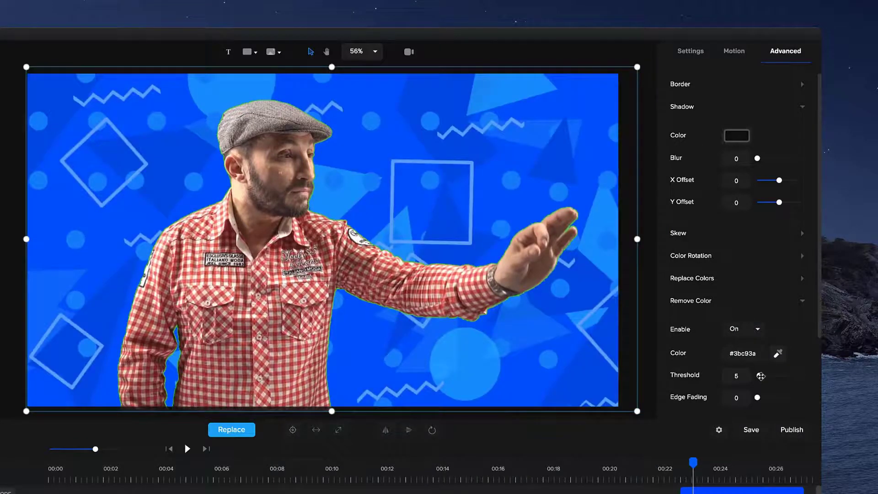
{"action": "scroll", "coordinate": [287, 108], "scroll_direction": "up", "scroll_amount": 5}
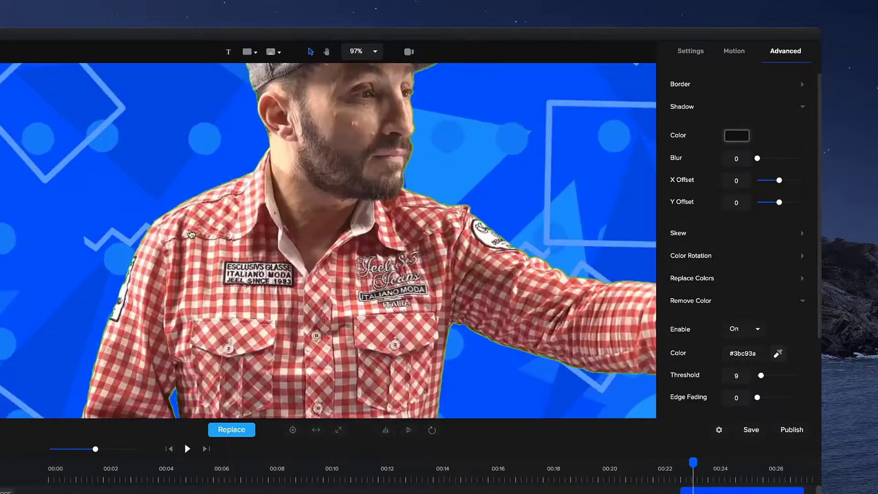
{"action": "scroll", "coordinate": [295, 114], "scroll_direction": "down", "scroll_amount": 1}
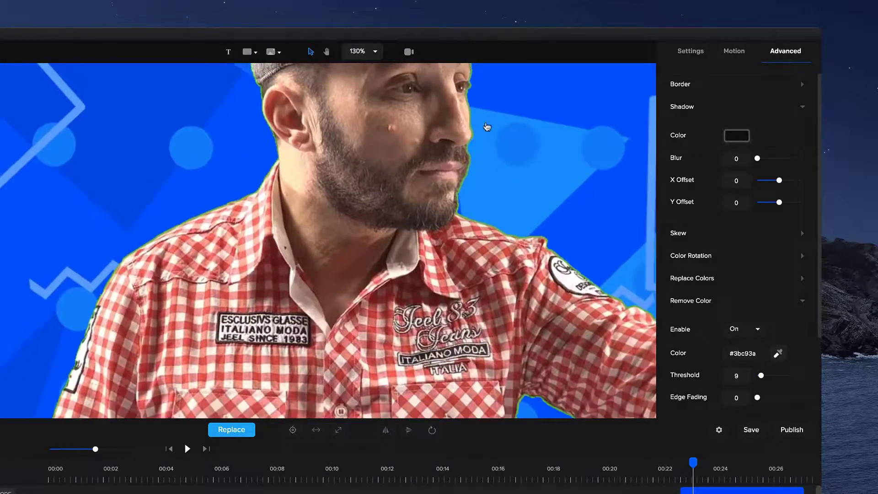
{"action": "scroll", "coordinate": [492, 137], "scroll_direction": "down", "scroll_amount": 1}
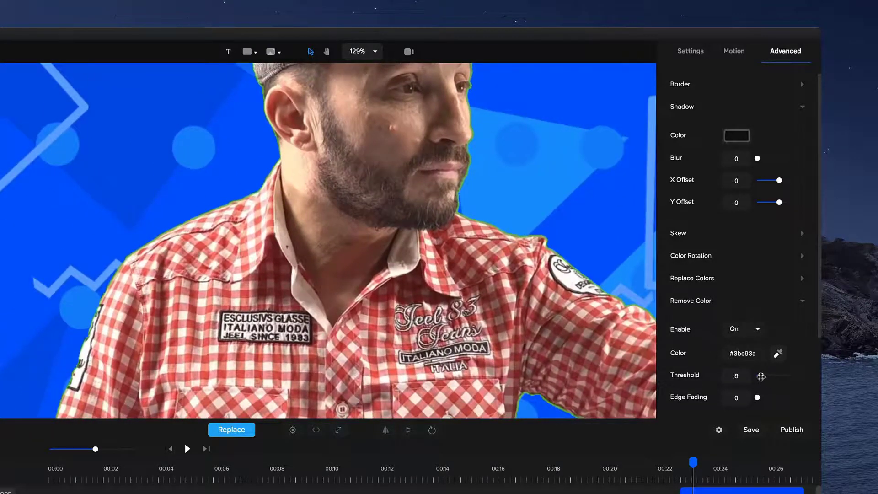
{"action": "left_click_drag", "start_coordinate": [761, 376], "coordinate": [760, 376]}
{"action": "scroll", "coordinate": [490, 166], "scroll_direction": "up", "scroll_amount": 3}
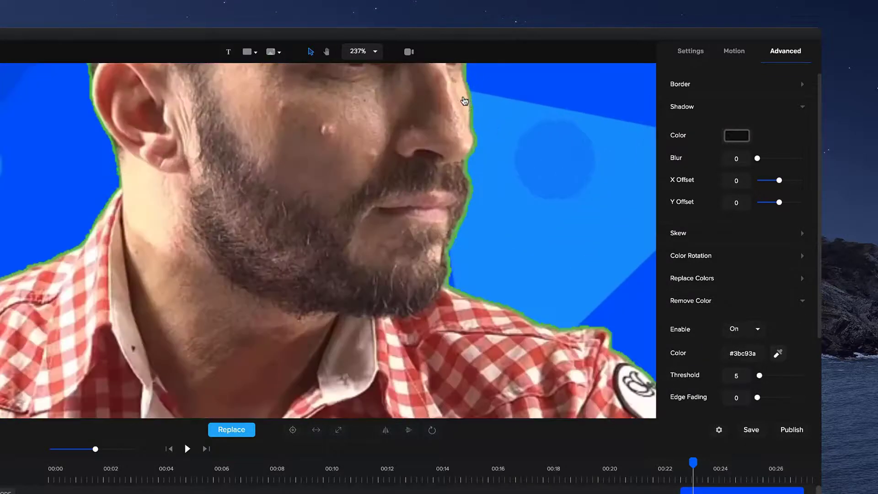
Raise Edge Fading to 4 to soften the keyed presenter's green fringe, viewing the whole frame.
{"action": "scroll", "coordinate": [467, 156], "scroll_direction": "down", "scroll_amount": 3}
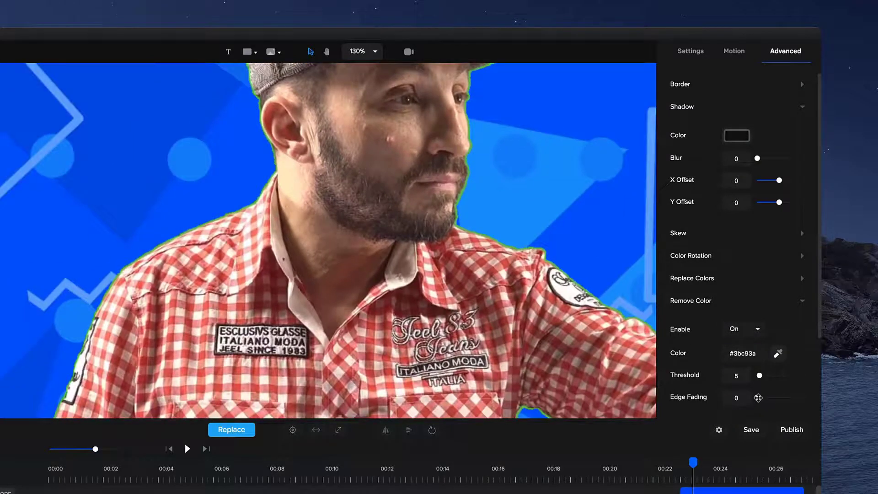
{"action": "left_click_drag", "start_coordinate": [758, 398], "coordinate": [762, 399]}
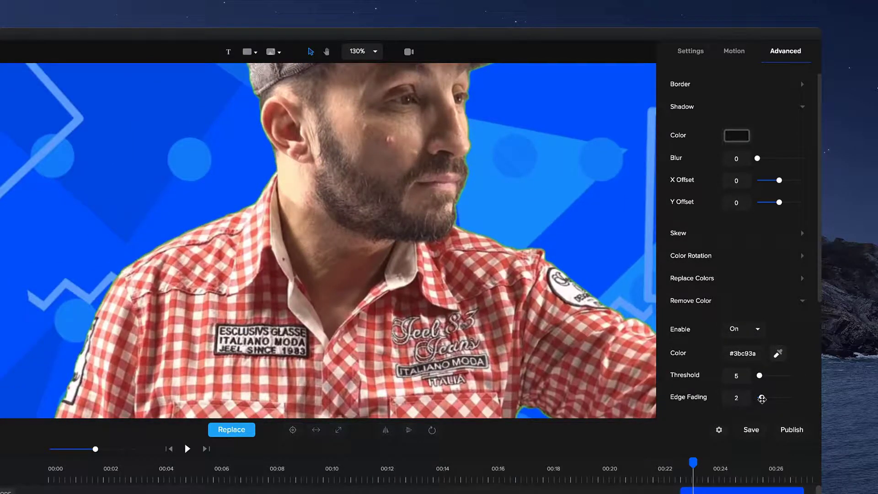
{"action": "scroll", "coordinate": [509, 230], "scroll_direction": "down", "scroll_amount": 4}
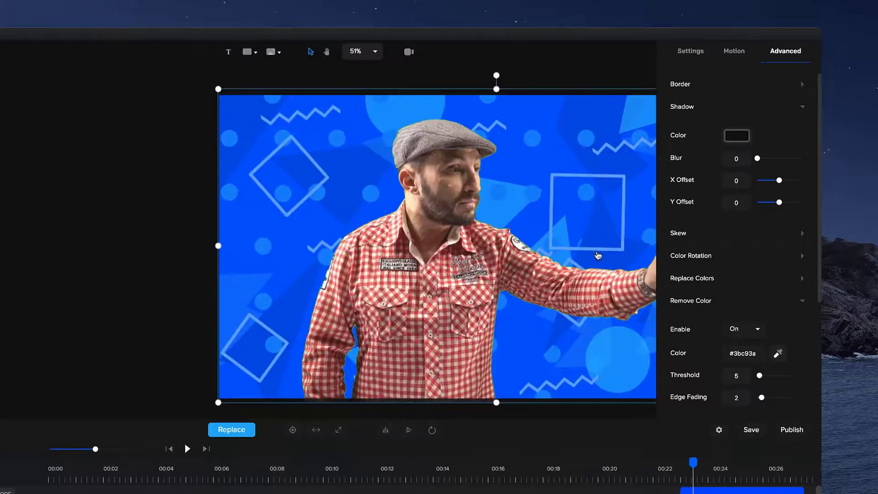
{"action": "key", "text": "h"}
{"action": "scroll", "coordinate": [598, 255], "scroll_direction": "up", "scroll_amount": 2}
{"action": "left_click_drag", "start_coordinate": [597, 255], "coordinate": [471, 234]}
{"action": "scroll", "coordinate": [376, 227], "scroll_direction": "up", "scroll_amount": 1}
{"action": "key", "text": "v"}
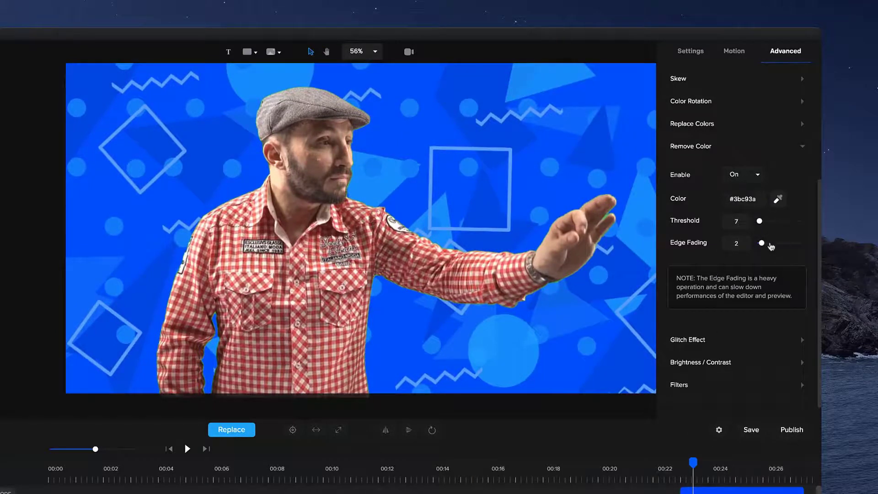
{"action": "left_click_drag", "start_coordinate": [761, 245], "coordinate": [763, 245]}
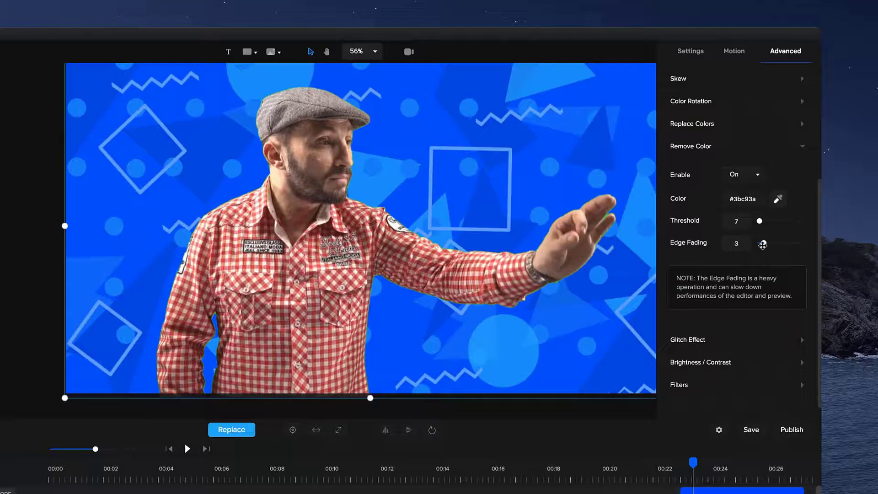
{"action": "scroll", "coordinate": [403, 224], "scroll_direction": "up", "scroll_amount": 5}
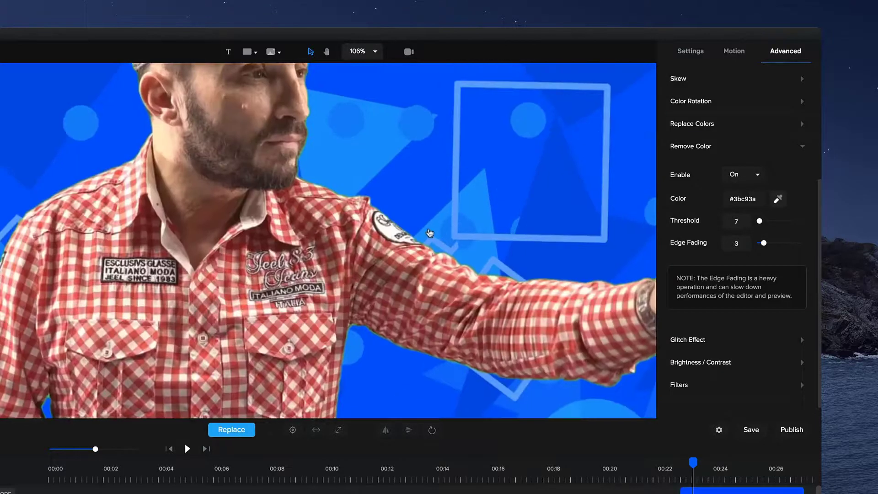
{"action": "scroll", "coordinate": [417, 242], "scroll_direction": "down", "scroll_amount": 6}
{"action": "scroll", "coordinate": [417, 242], "scroll_direction": "down", "scroll_amount": 1}
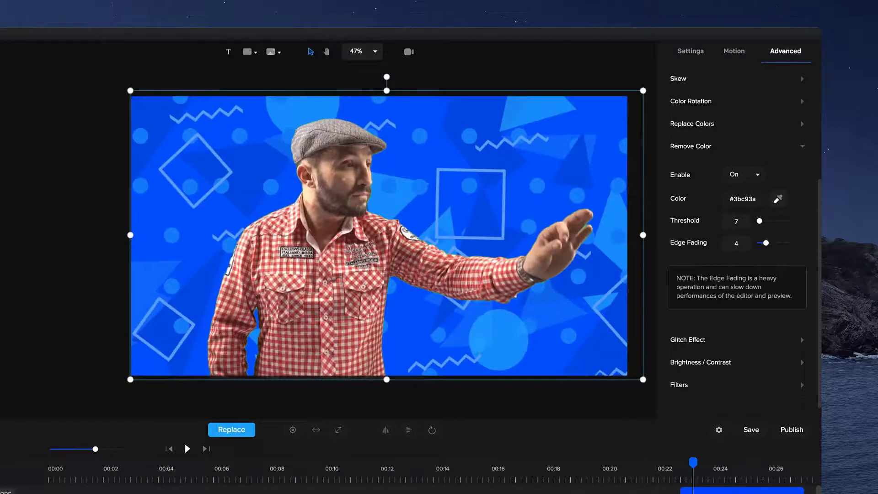
Change the project width to 1080 for a 1080×1080 square canvas.
{"action": "left_click", "coordinate": [724, 436]}
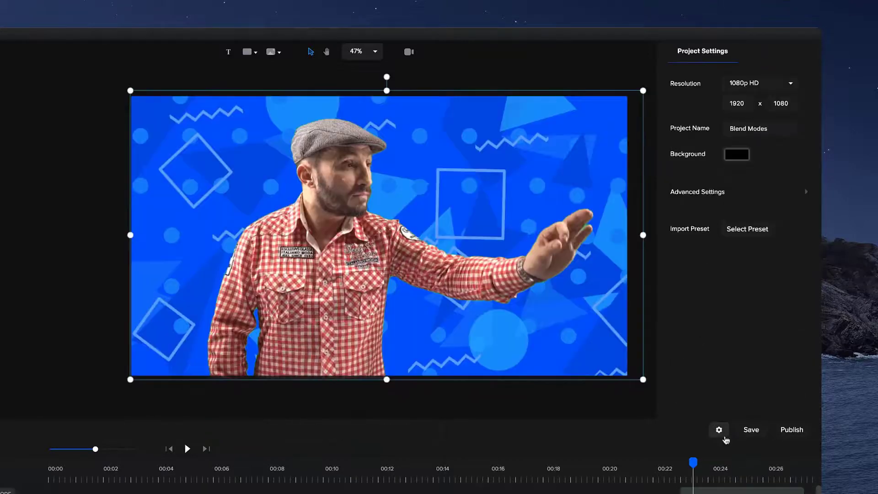
{"action": "double_click", "coordinate": [738, 103]}
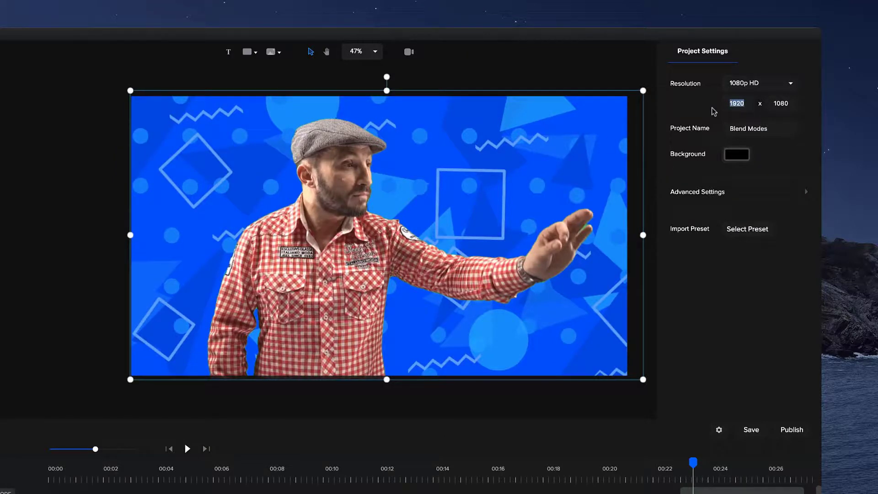
{"action": "type", "text": "10"}
{"action": "key", "text": "Return"}
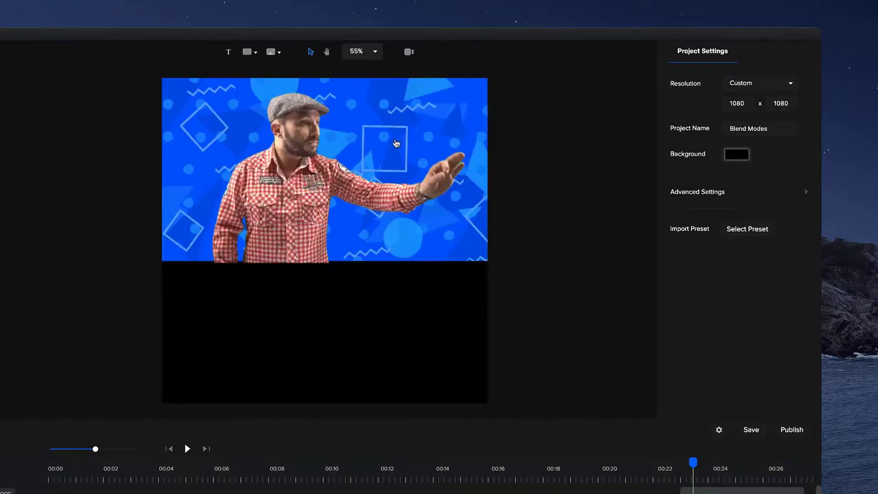
Scale the green-screen clip to 101 at x 706, y 552 to fill the square canvas.
{"action": "left_click", "coordinate": [476, 192]}
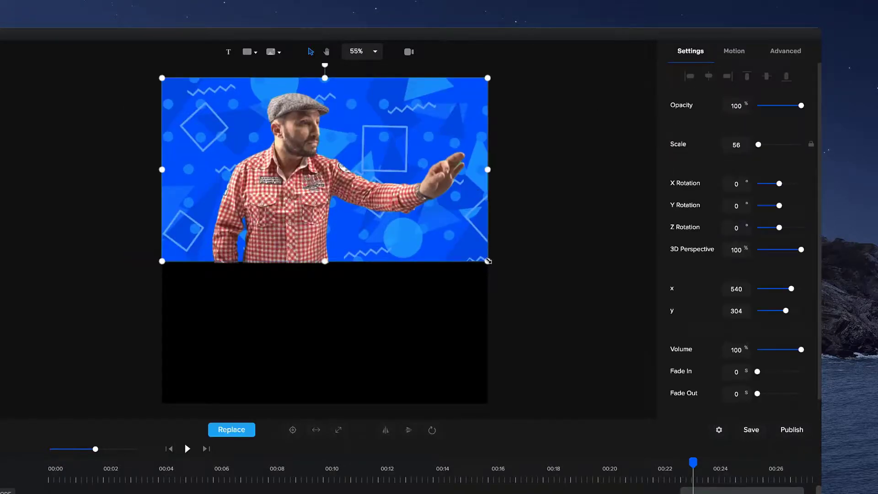
{"action": "left_click_drag", "start_coordinate": [488, 260], "coordinate": [463, 411]}
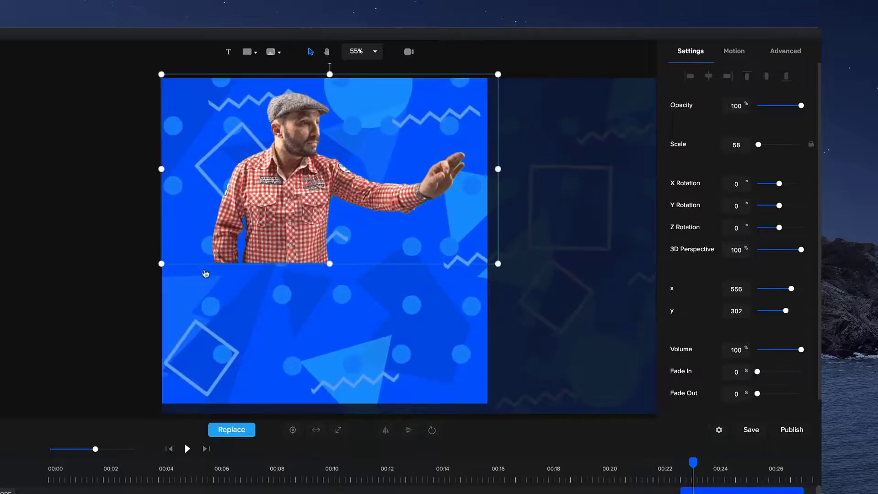
{"action": "left_click_drag", "start_coordinate": [160, 263], "coordinate": [3, 411]}
{"action": "left_click_drag", "start_coordinate": [163, 315], "coordinate": [341, 314]}
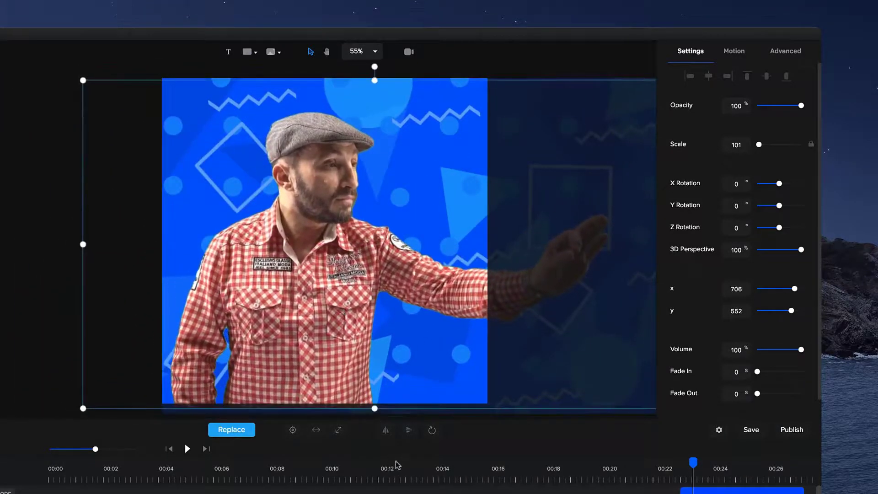
Multi-select COLORIZE, COLOR, FOOTAGE and both transition clips and lengthen them together.
{"action": "left_click", "coordinate": [395, 465]}
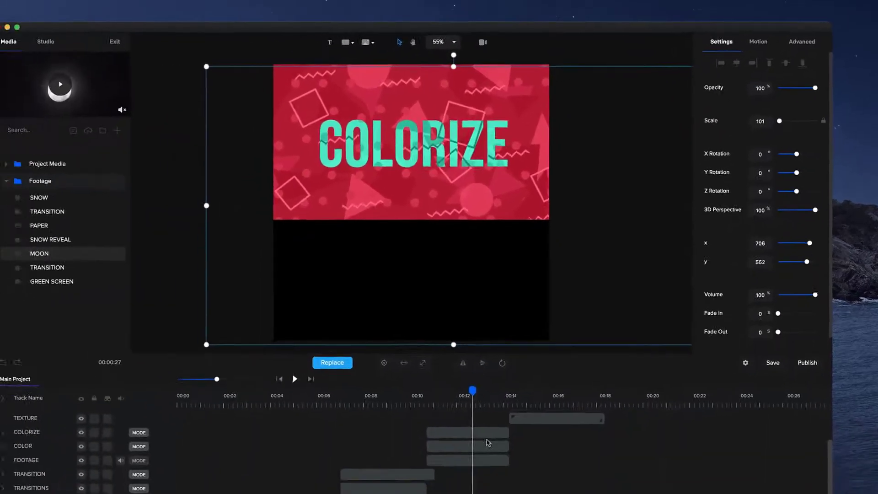
{"action": "left_click", "coordinate": [510, 410]}
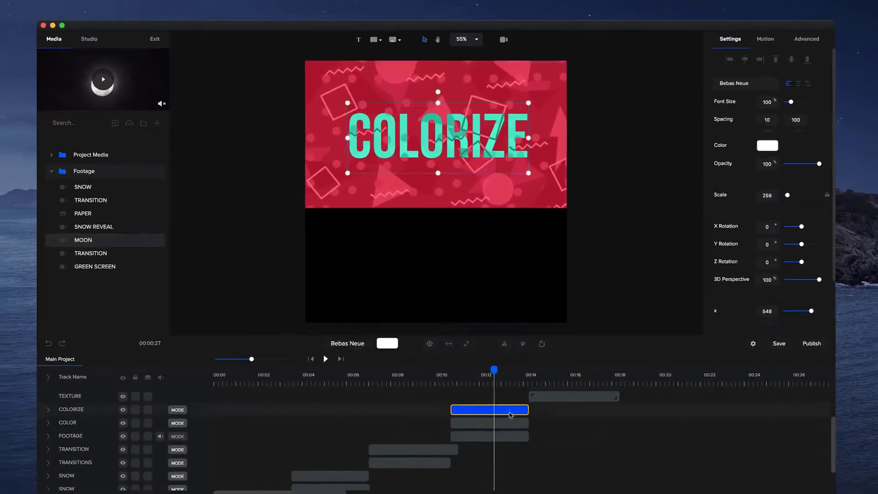
{"action": "left_click", "coordinate": [514, 422], "text": "shift"}
{"action": "left_click", "coordinate": [501, 437], "text": "shift"}
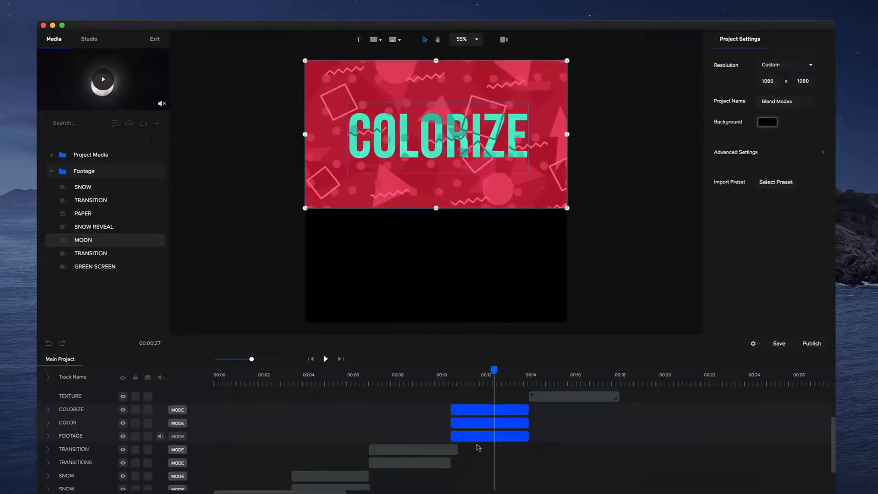
{"action": "left_click", "coordinate": [441, 449], "text": "shift"}
{"action": "left_click", "coordinate": [439, 462], "text": "shift"}
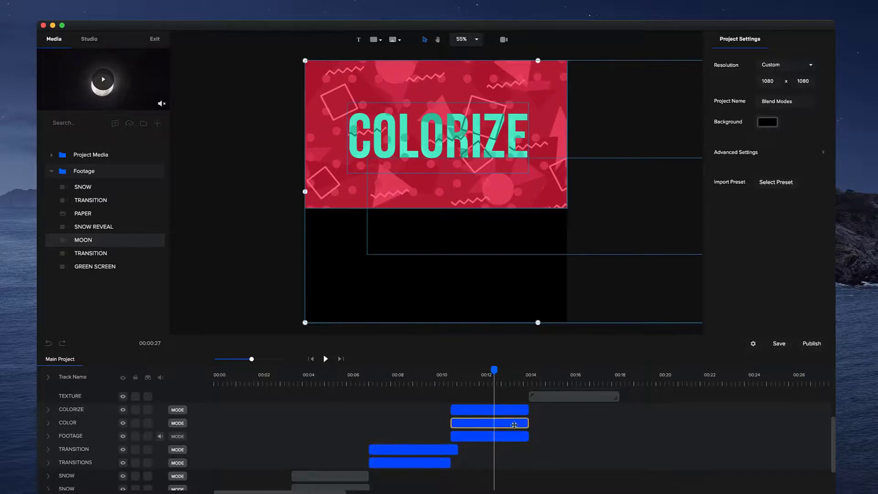
{"action": "mouse_move", "coordinate": [528, 423]}
{"action": "left_mouse_down"}
{"action": "mouse_move", "coordinate": [498, 425]}
{"action": "mouse_move", "coordinate": [558, 428]}
{"action": "mouse_move", "coordinate": [541, 429]}
{"action": "left_mouse_up"}
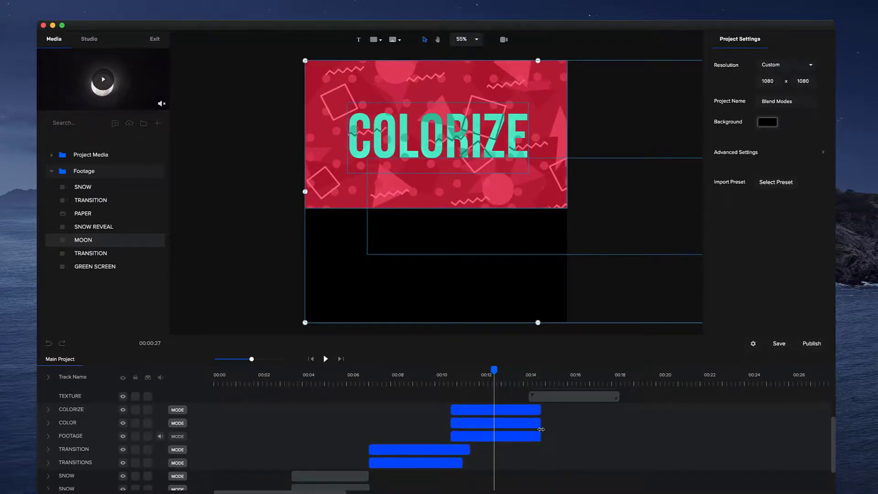
Reselect the top three clips and trim them back to their original end.
{"action": "left_click", "coordinate": [532, 427]}
{"action": "left_click", "coordinate": [531, 409]}
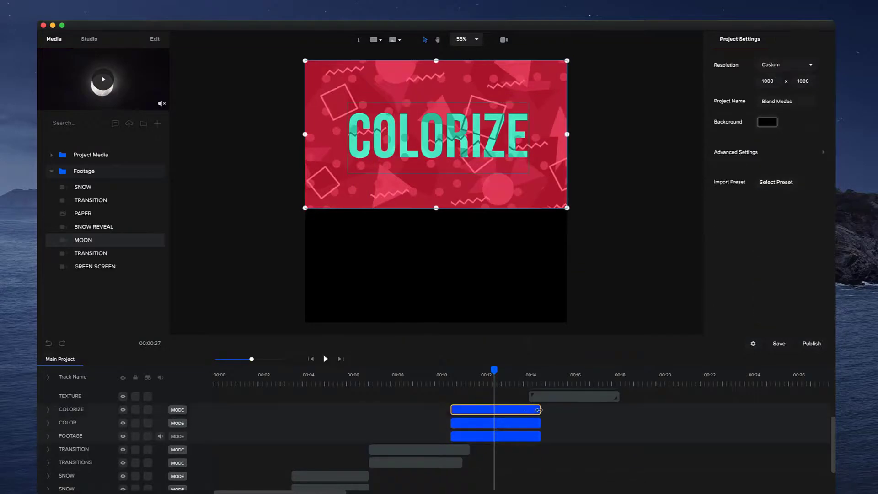
{"action": "left_click_drag", "start_coordinate": [539, 410], "coordinate": [529, 410]}
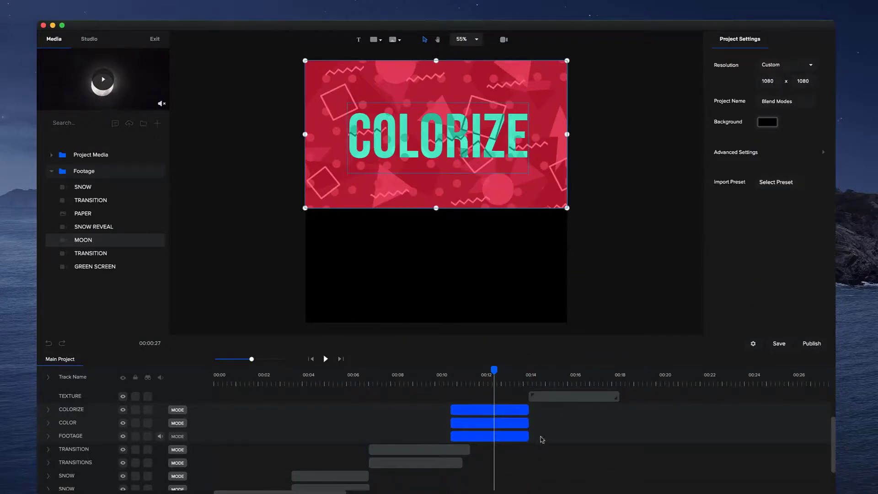